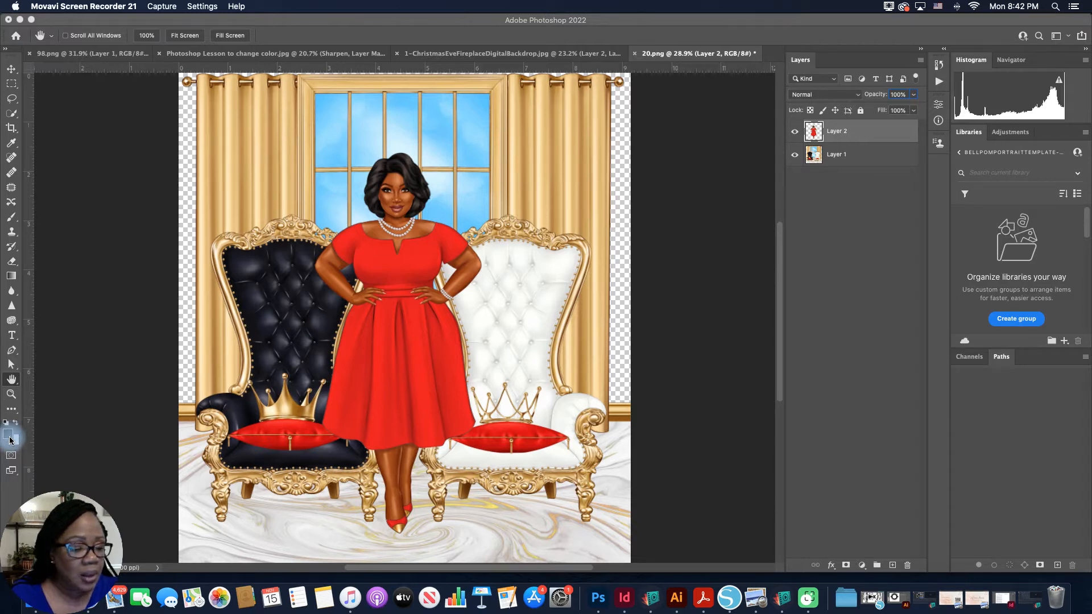
Step: Set the foreground color to the red f22021 by sampling the cushion on the black chair
click(10, 437)
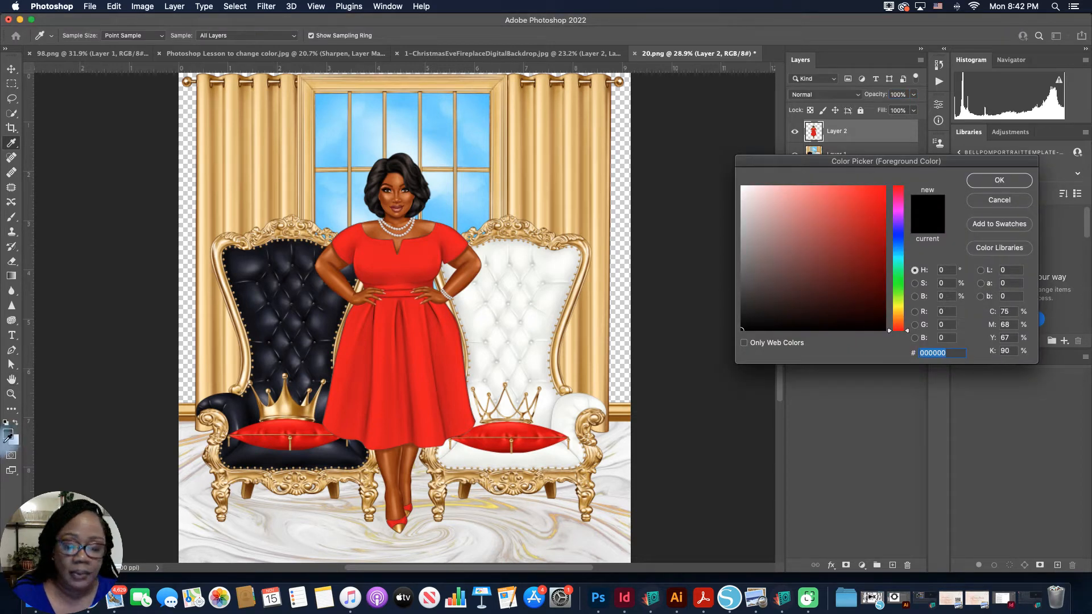
click(278, 426)
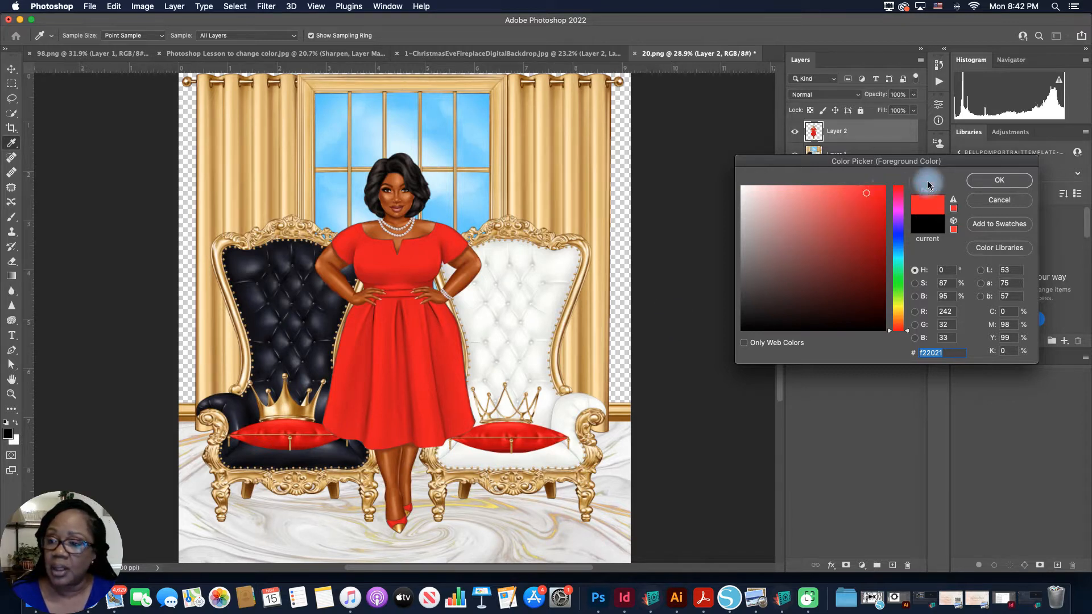
click(999, 181)
key(h)
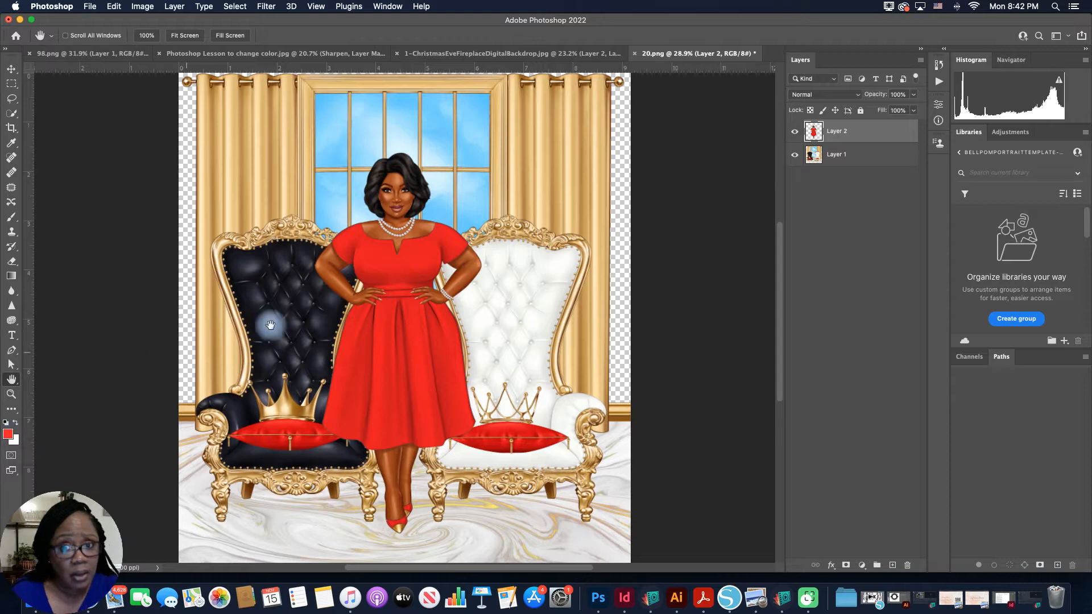
Step: Close 20.png without saving the changes and reopen it from the Replace Color Tutorial Files folder
click(634, 54)
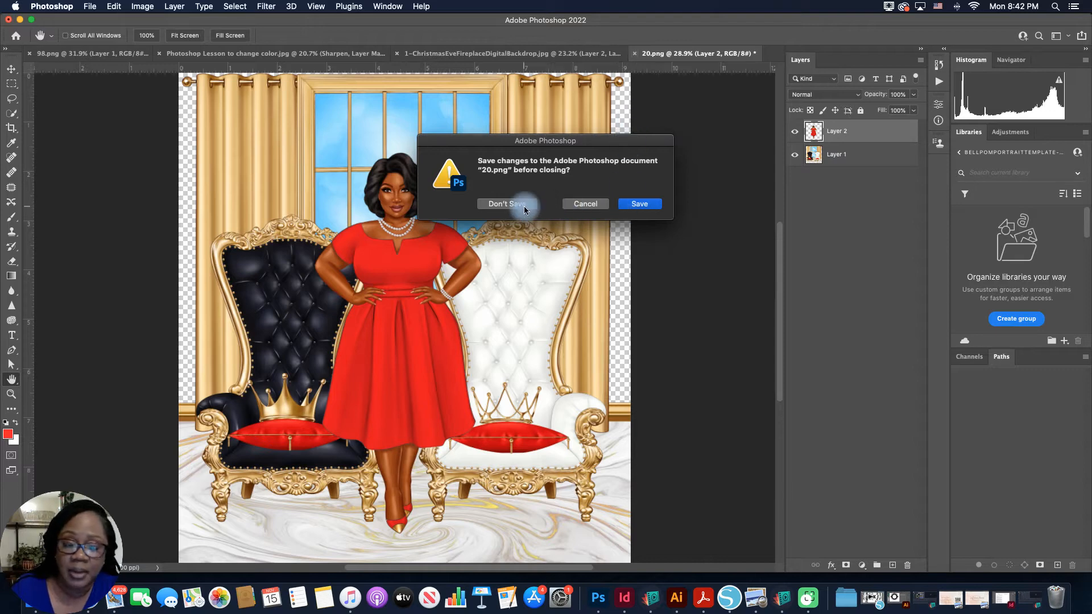
click(512, 204)
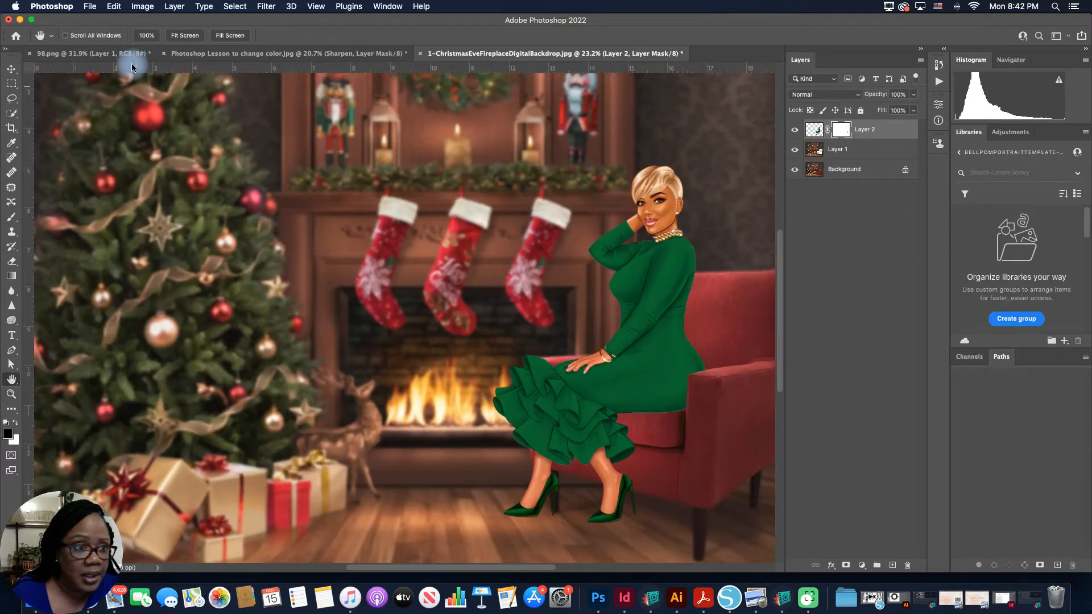
click(90, 6)
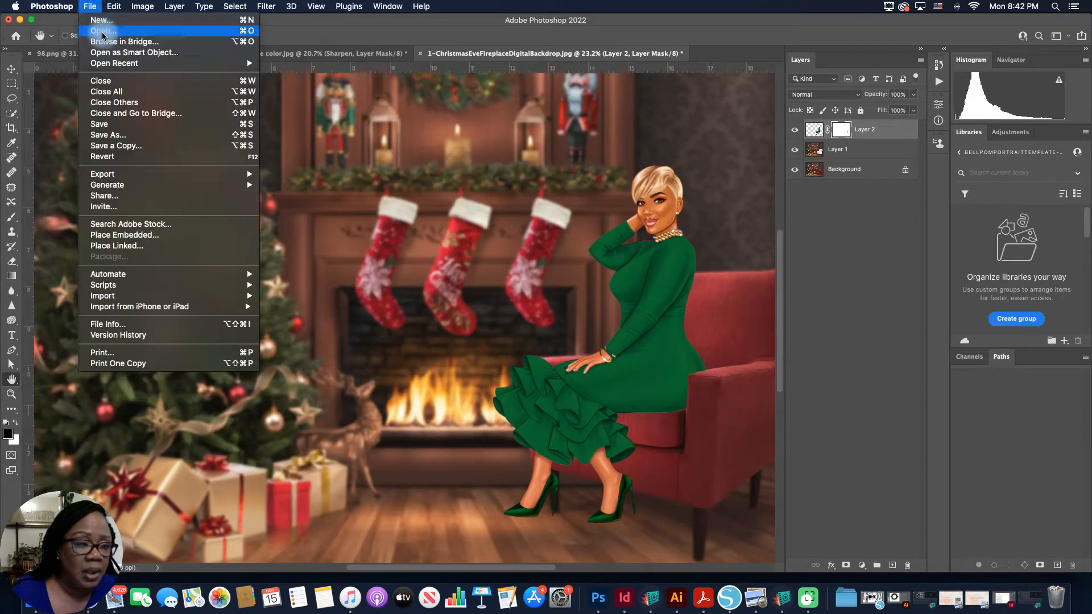
click(101, 32)
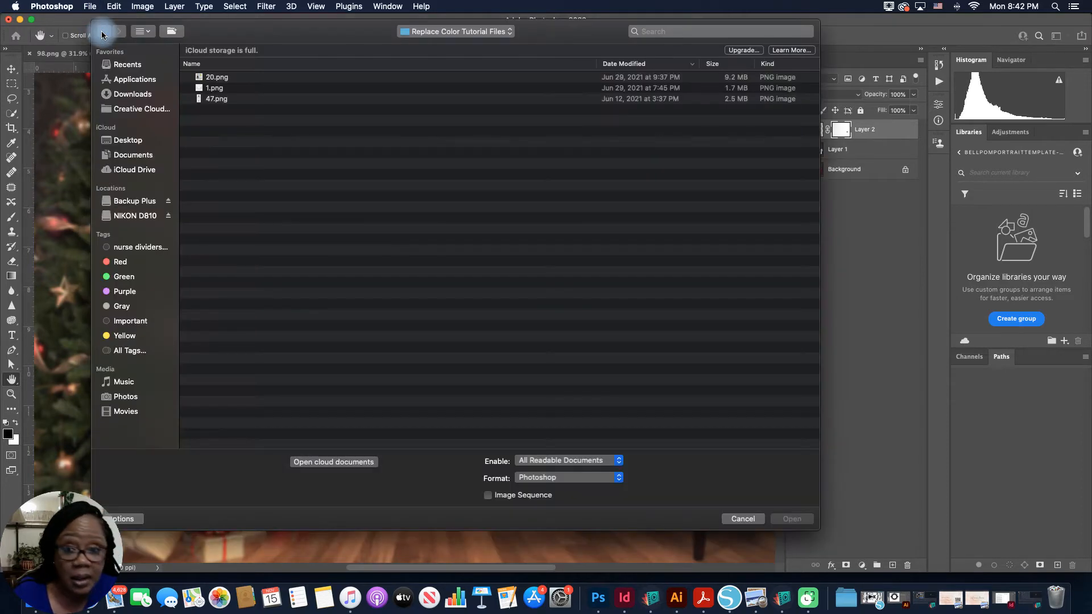
click(214, 76)
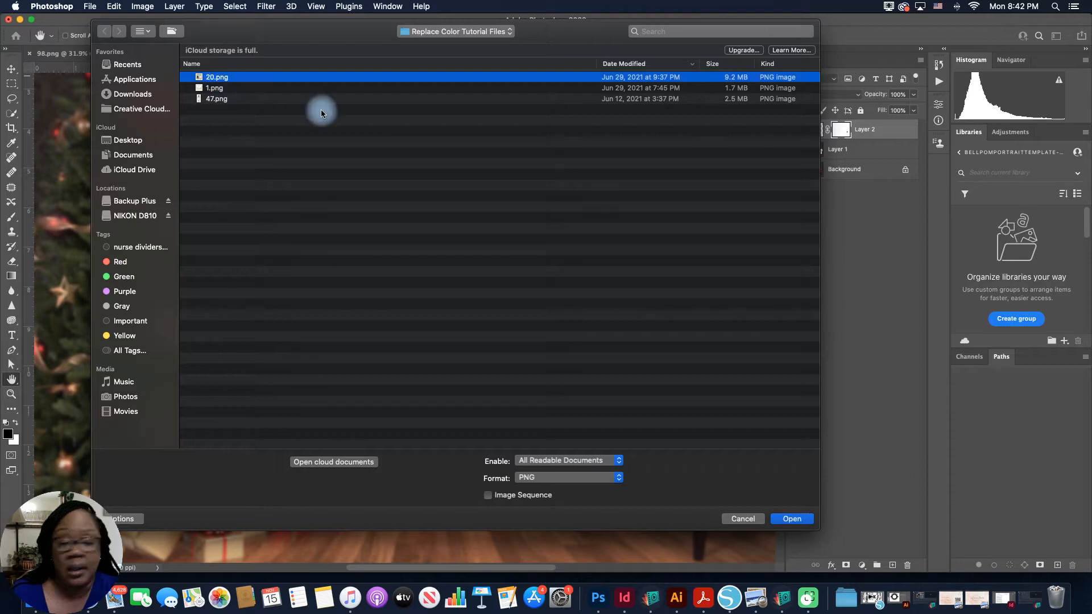
click(796, 518)
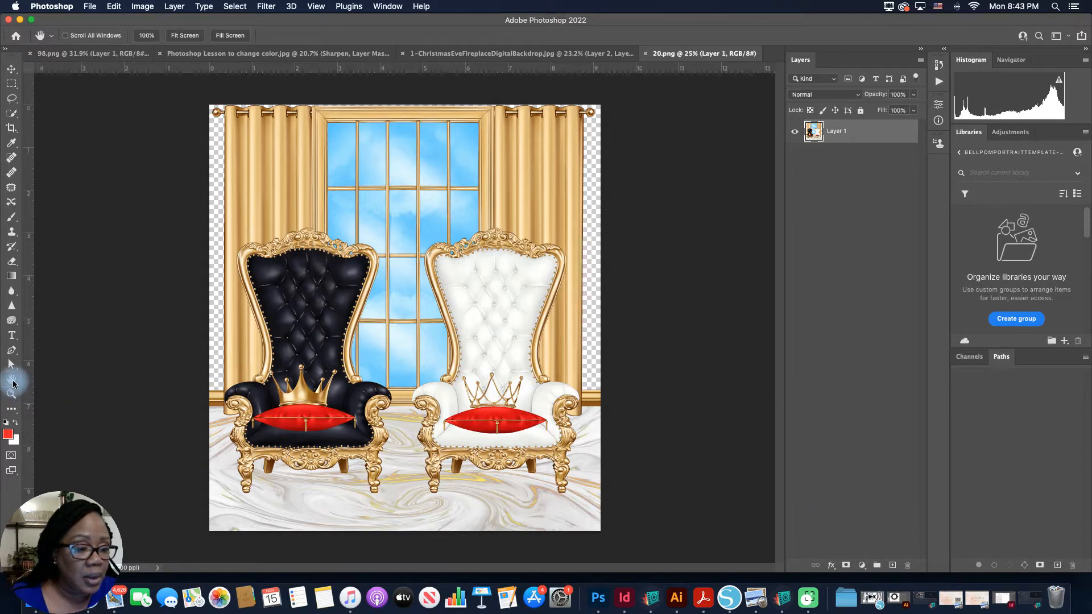
double_click(13, 385)
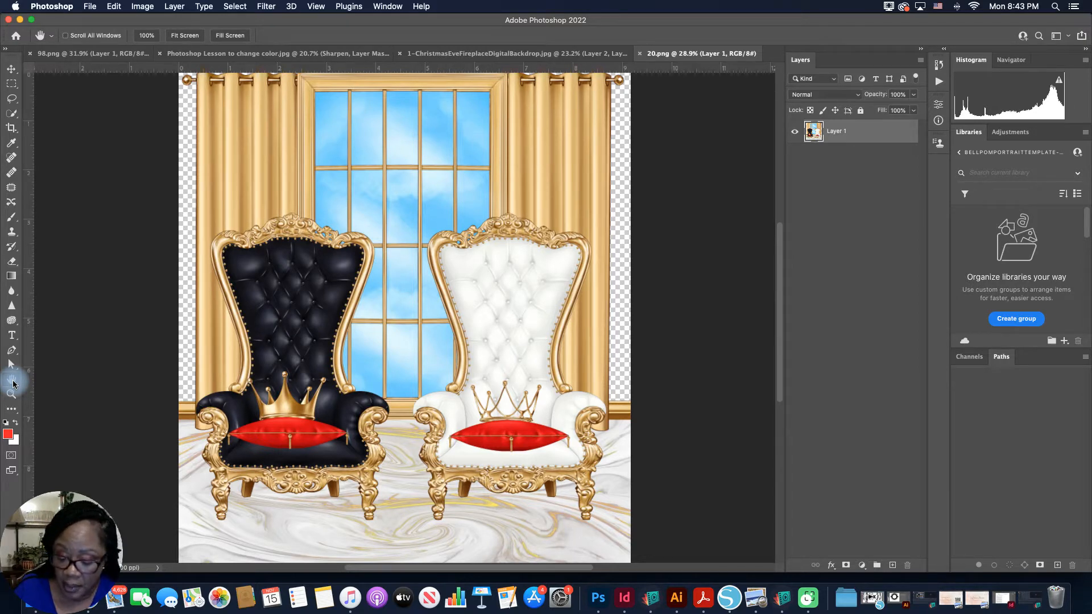
key(super+1)
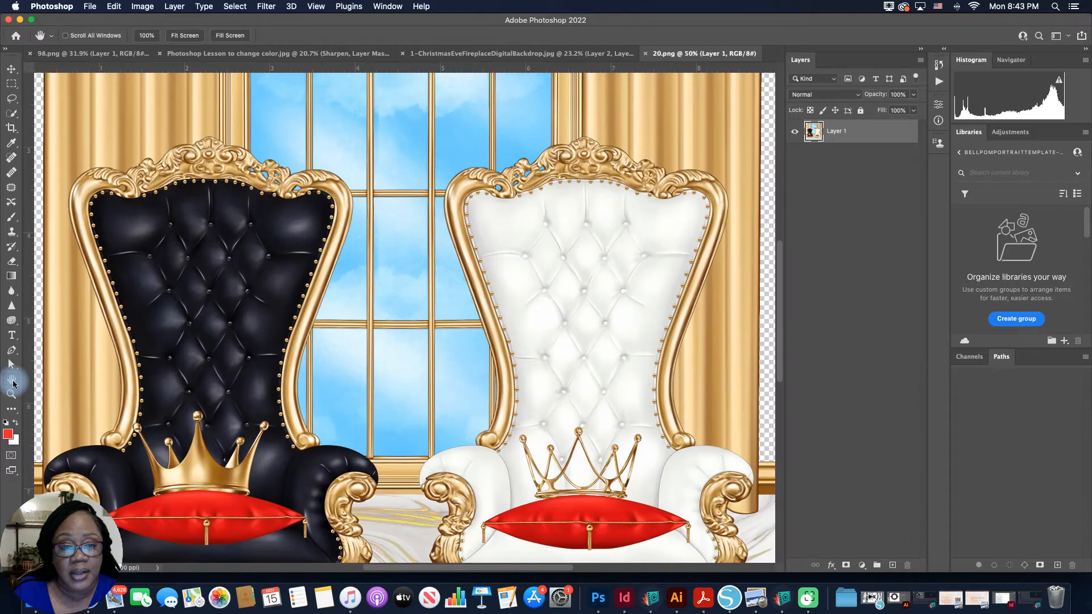
key(super+minus)
key(super+minus)
key(super+minus)
key(super+minus)
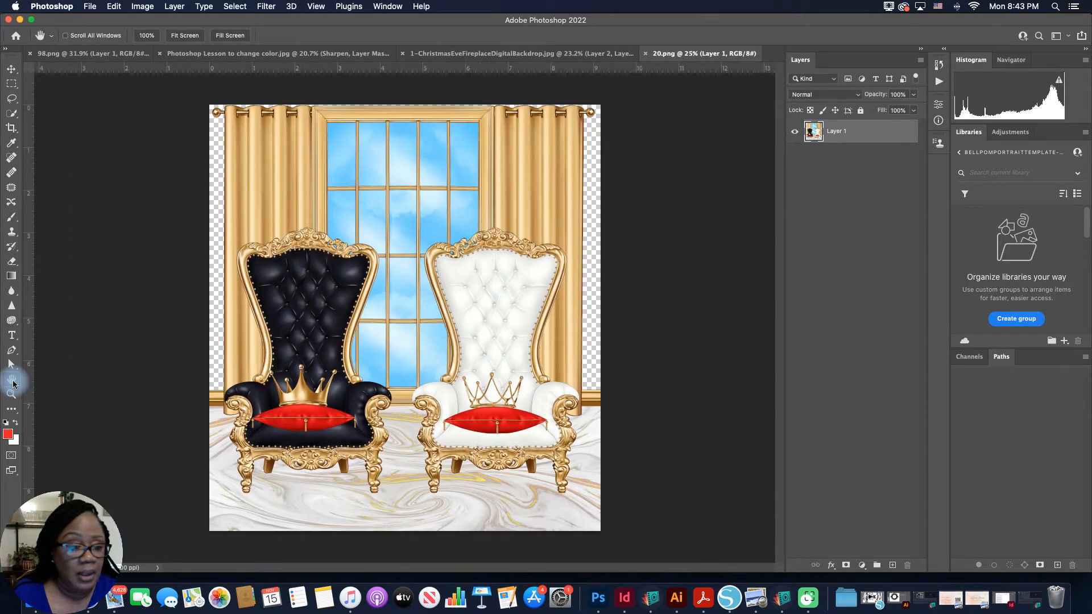
Step: Open 47.png, the picture of the woman in the white dress, from the Replace Color Tutorial Files folder
click(91, 9)
click(98, 34)
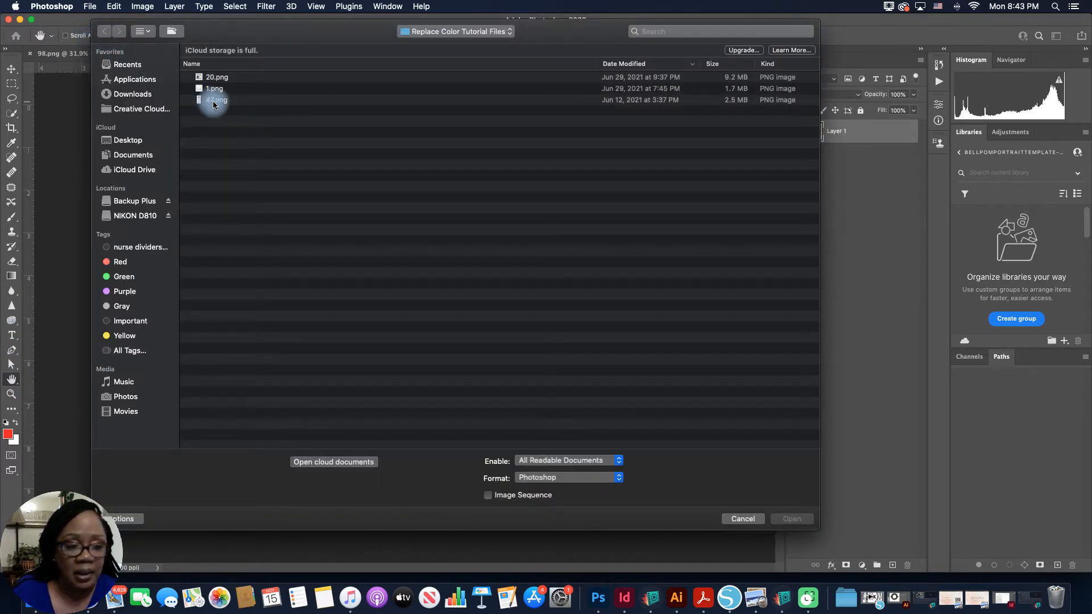
click(212, 101)
click(792, 519)
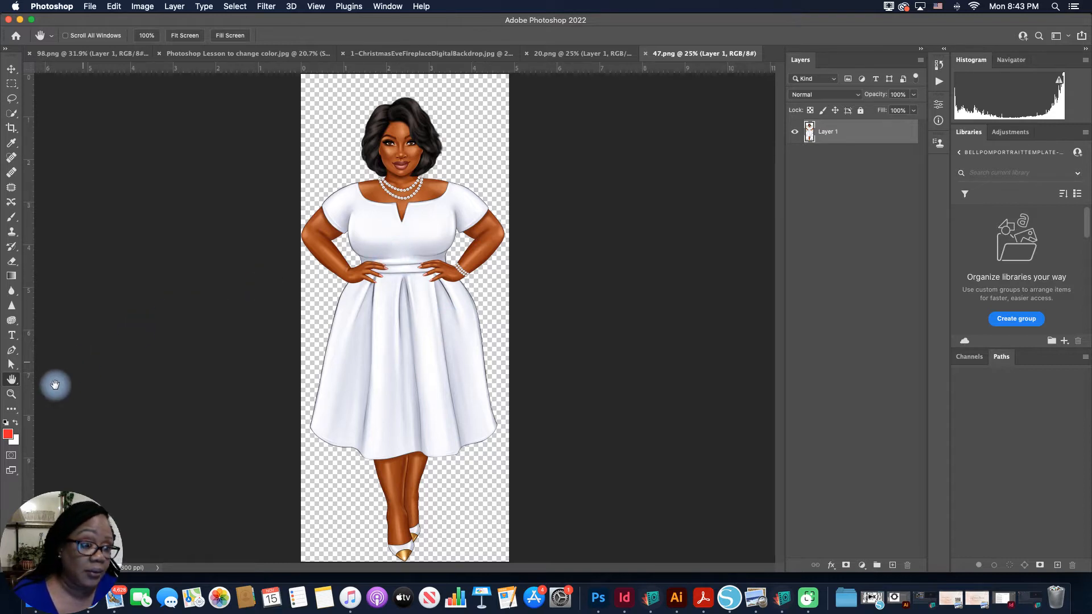
click(409, 202)
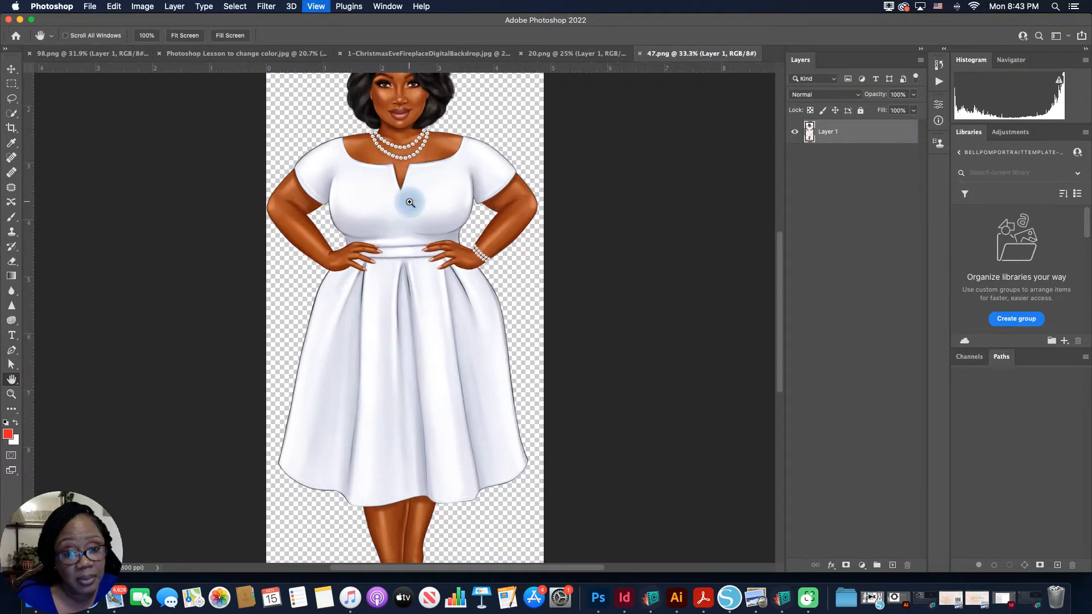
alt+click(409, 202)
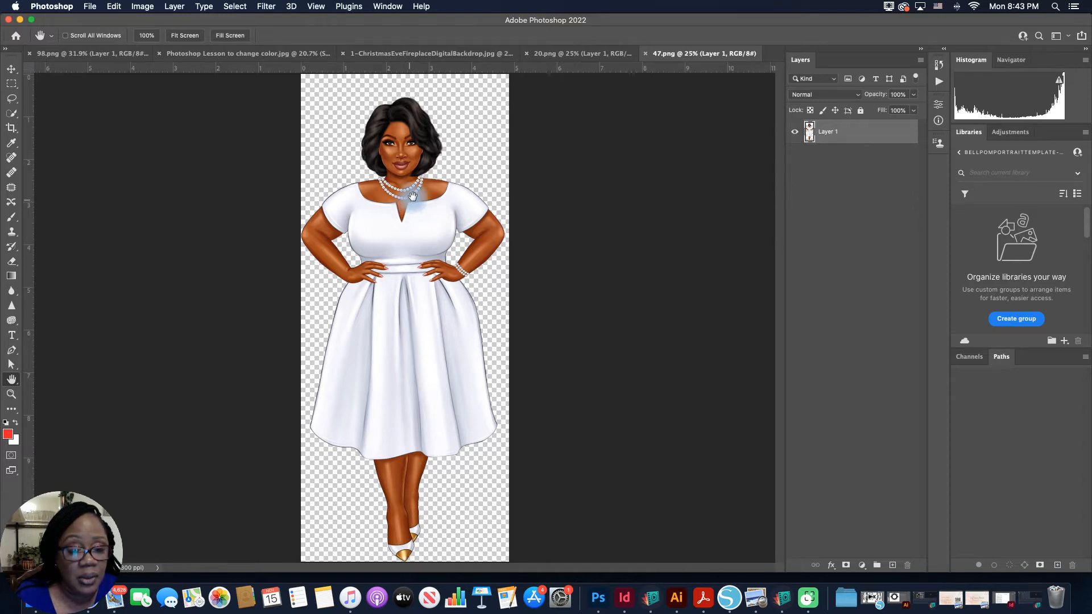
Step: Select the bodice and skirt of the white dress with the Quick Selection tool at brush size 150
click(18, 122)
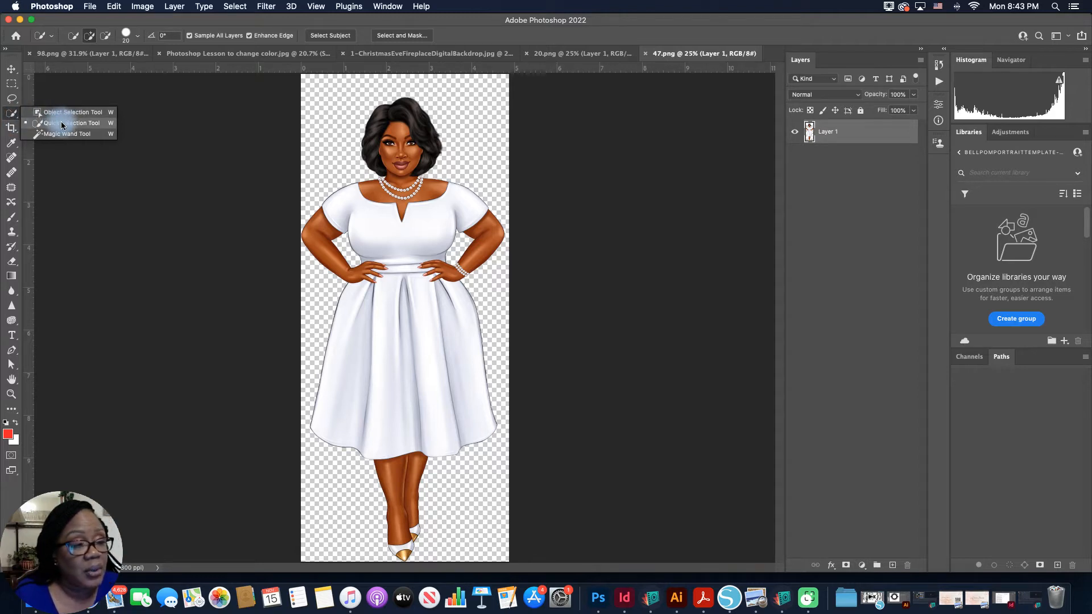
click(61, 123)
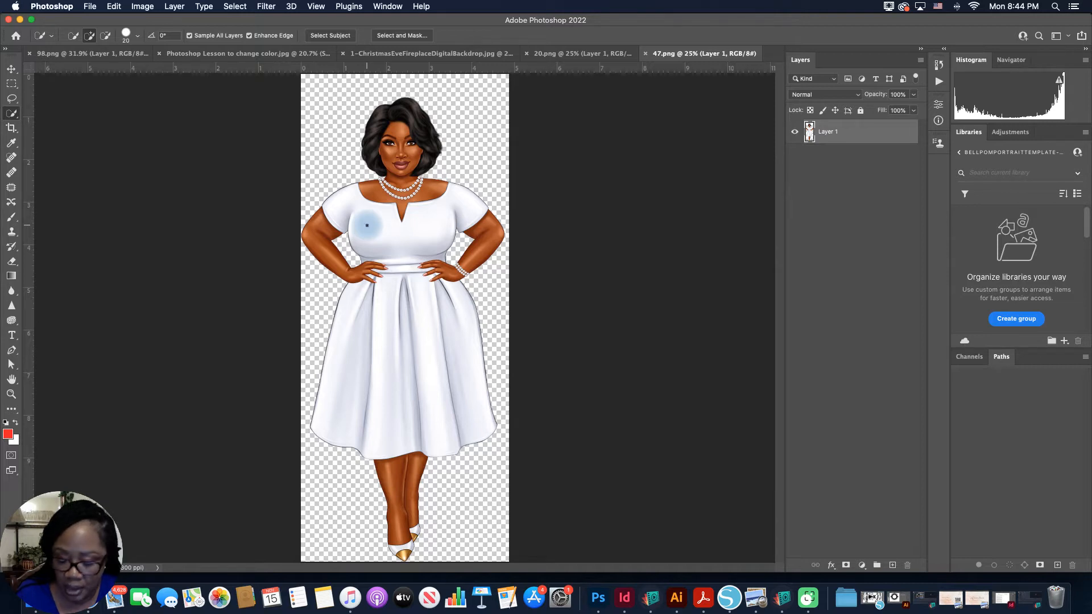
key(super+equal)
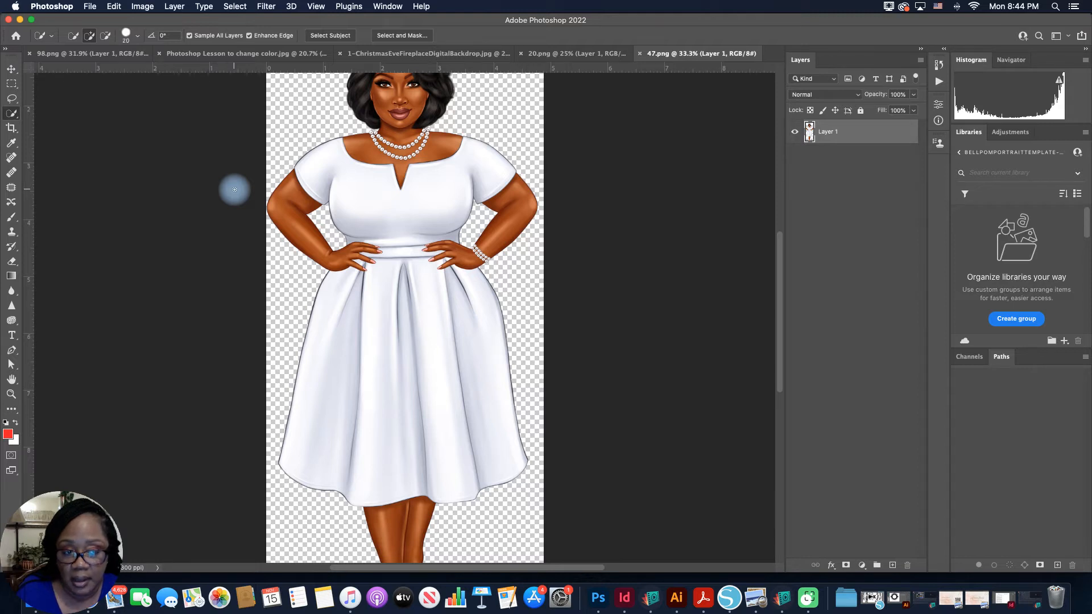
key(bracketright)
key(bracketright)
key(bracketright)
key(bracketright)
key(bracketright)
key(bracketright)
key(bracketright)
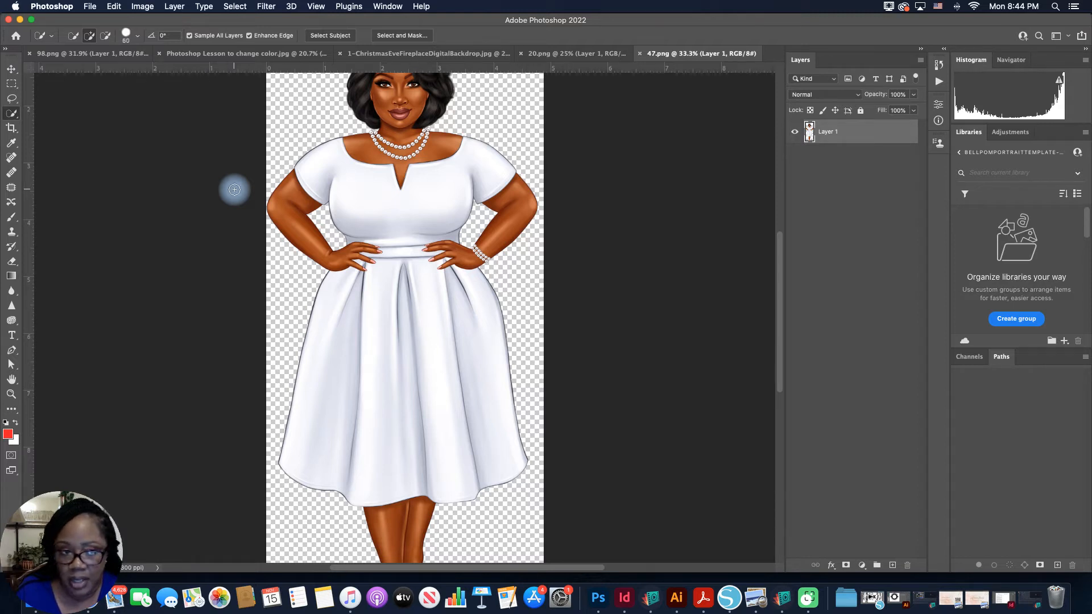
key(bracketright)
key(bracketright)
key(bracketright)
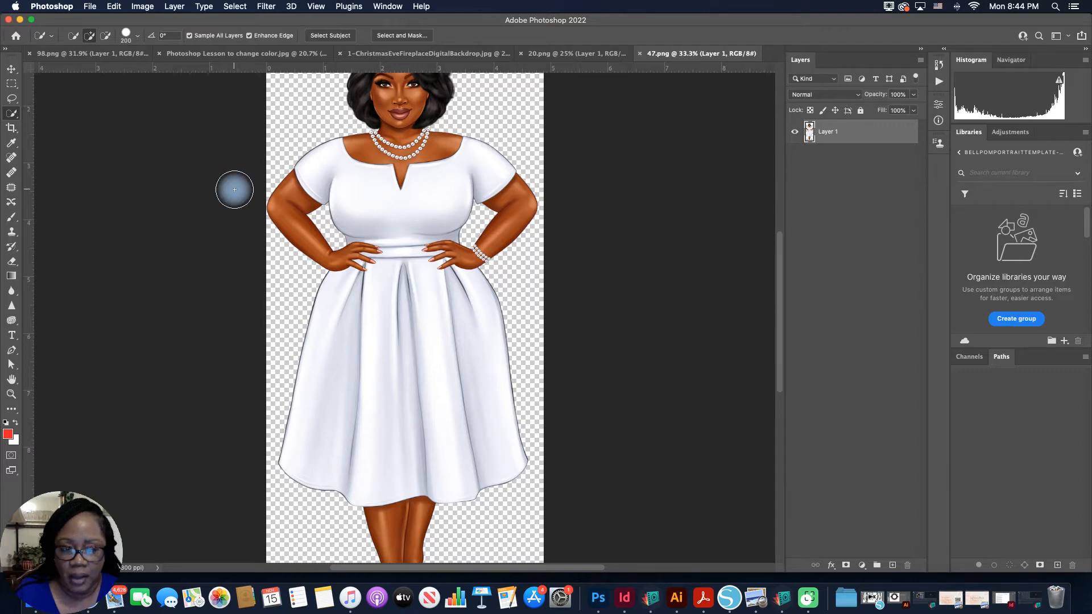
key(bracketleft)
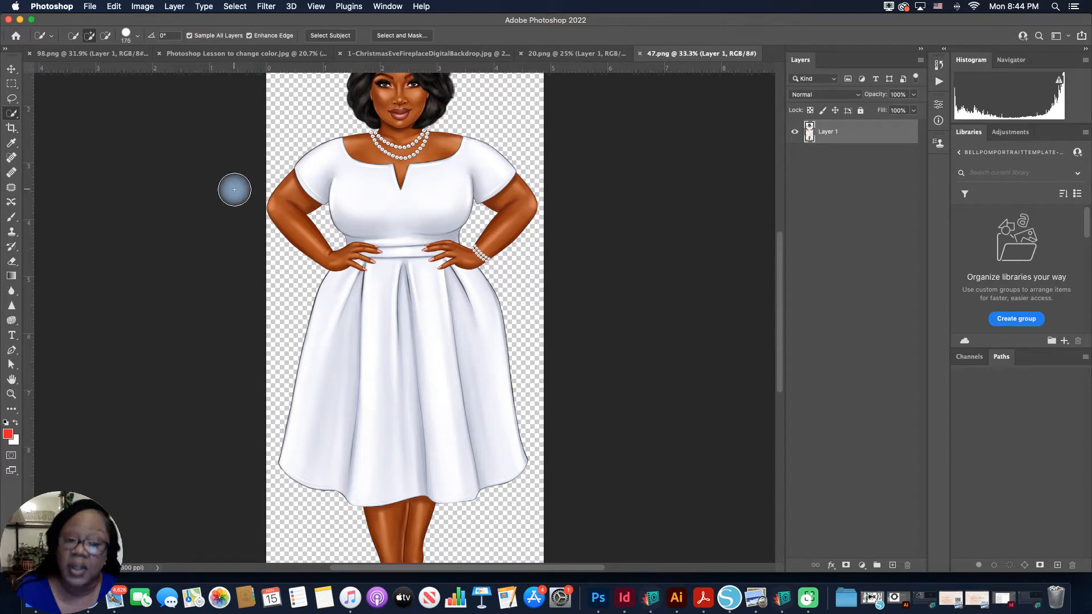
key(bracketleft)
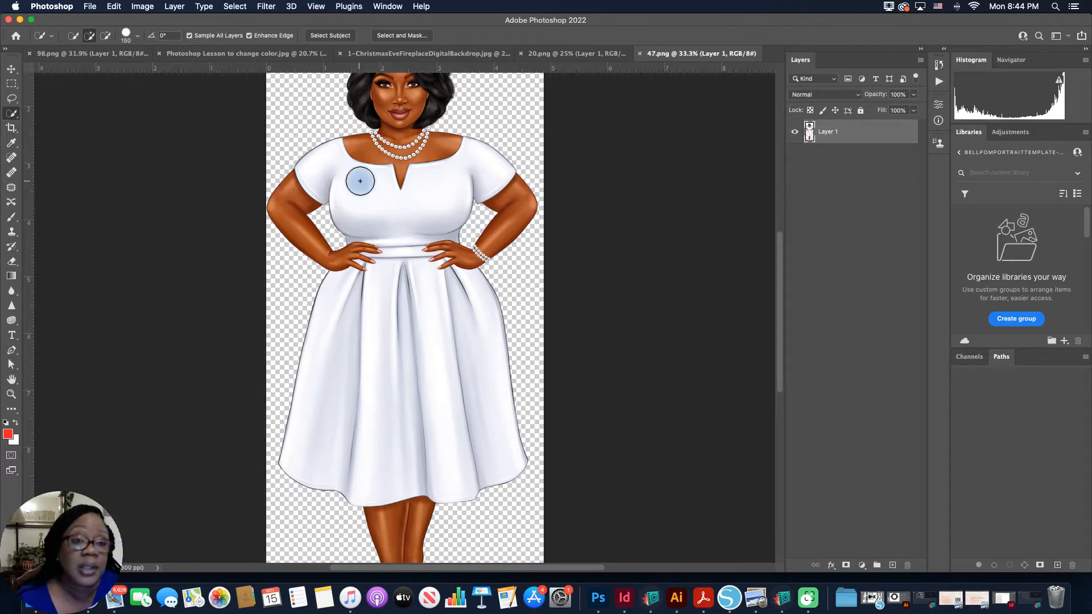
drag(360, 183, 362, 189)
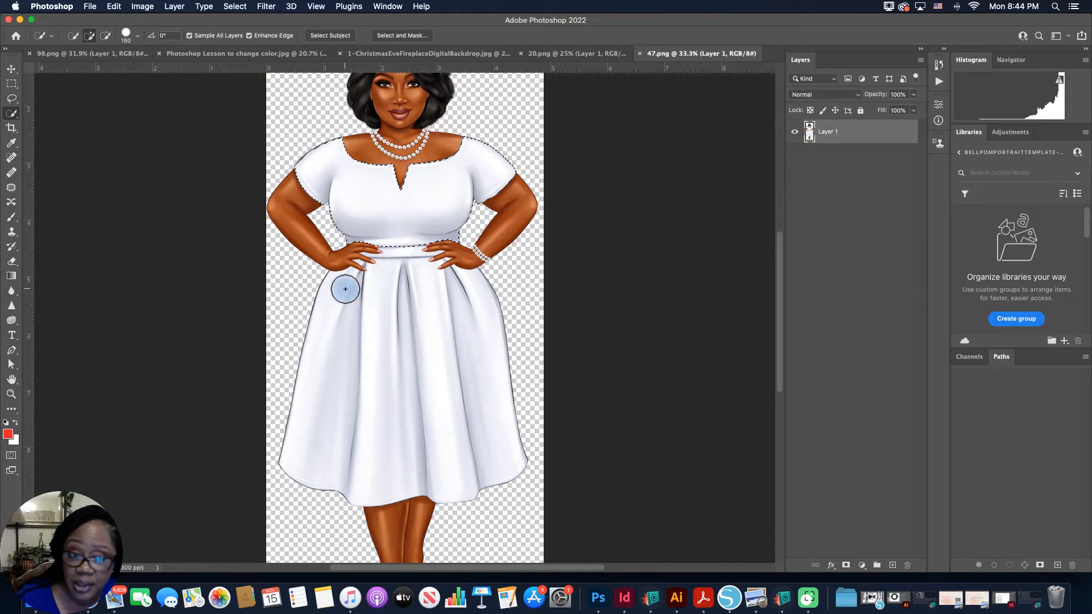
mouse_move(345, 290)
mouse_down()
mouse_move(336, 375)
mouse_move(385, 270)
mouse_move(385, 334)
mouse_move(415, 263)
mouse_move(429, 317)
mouse_move(438, 278)
mouse_move(453, 278)
mouse_move(471, 320)
mouse_move(462, 295)
mouse_up()
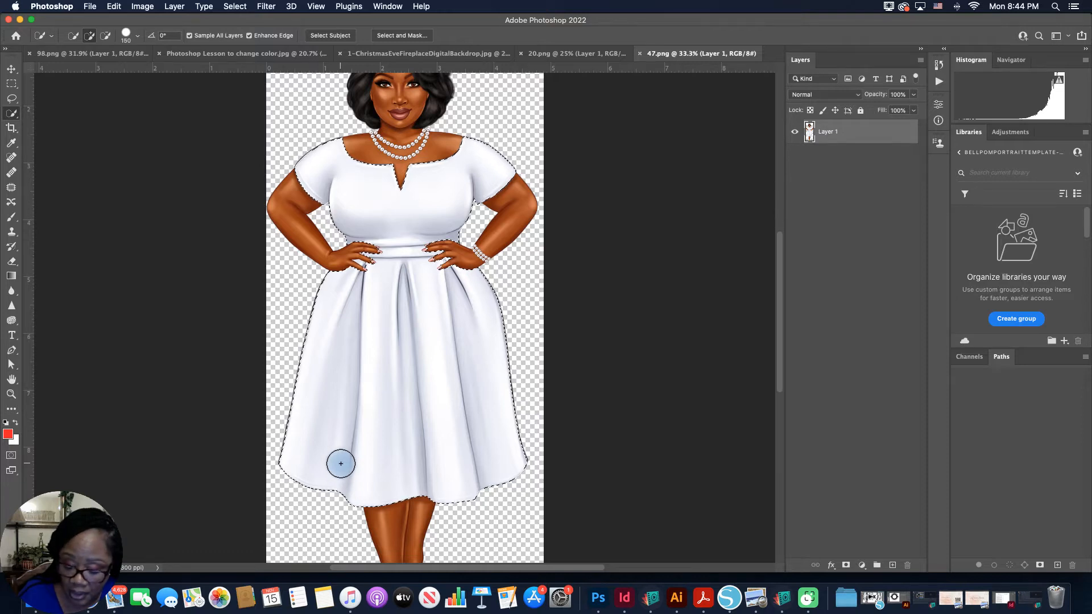
Step: Try to subtract the long fingernail of the hand on the waistband's left side from the dress selection, using brush size 40
key(super+equal)
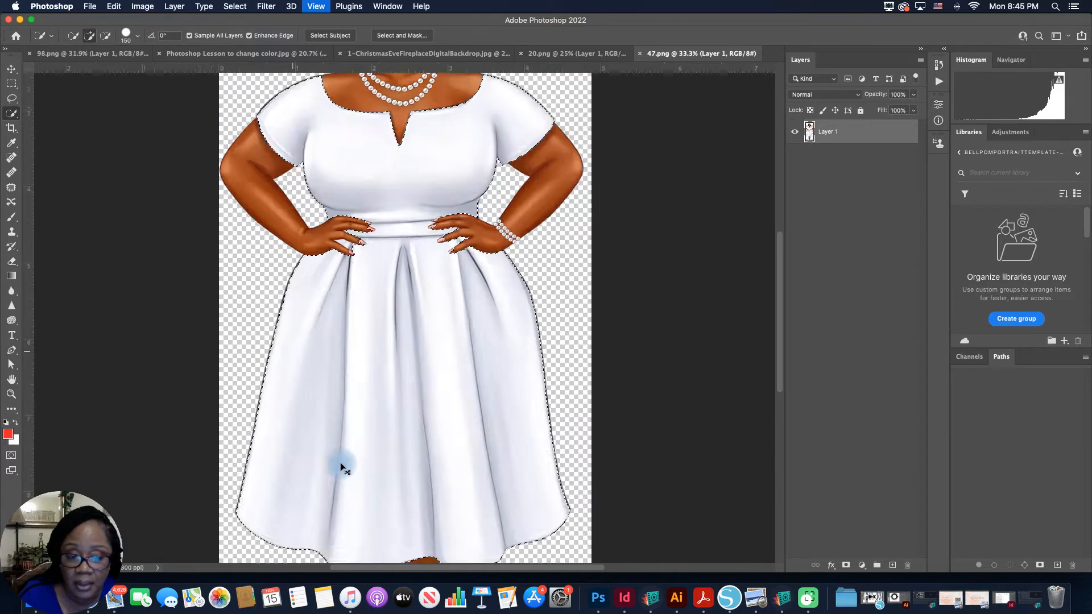
key(super+equal)
key(super+equal)
key(super+equal)
key(super+equal)
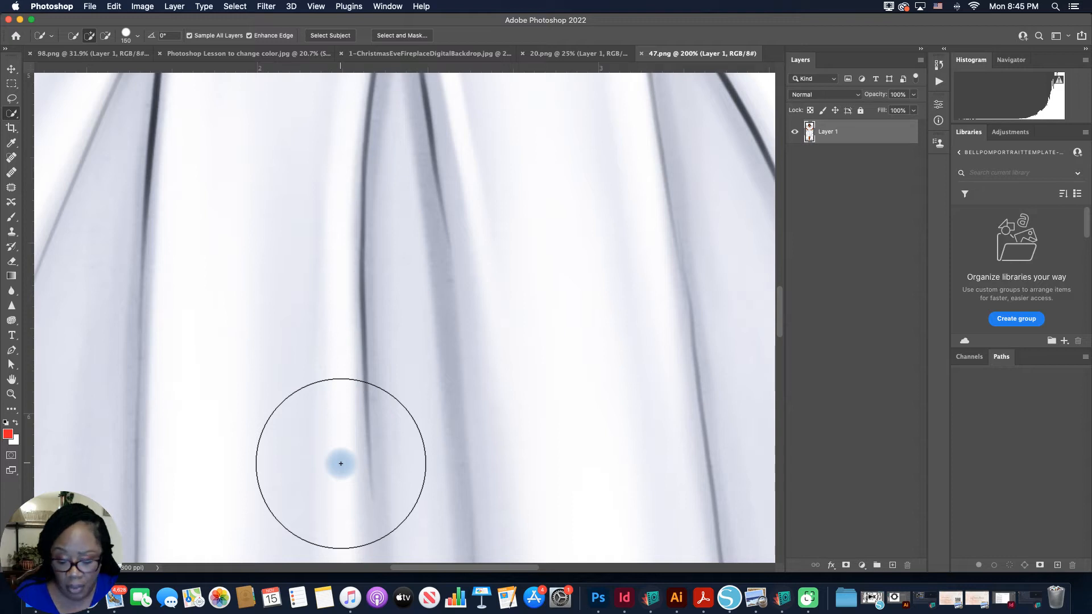
key(space)
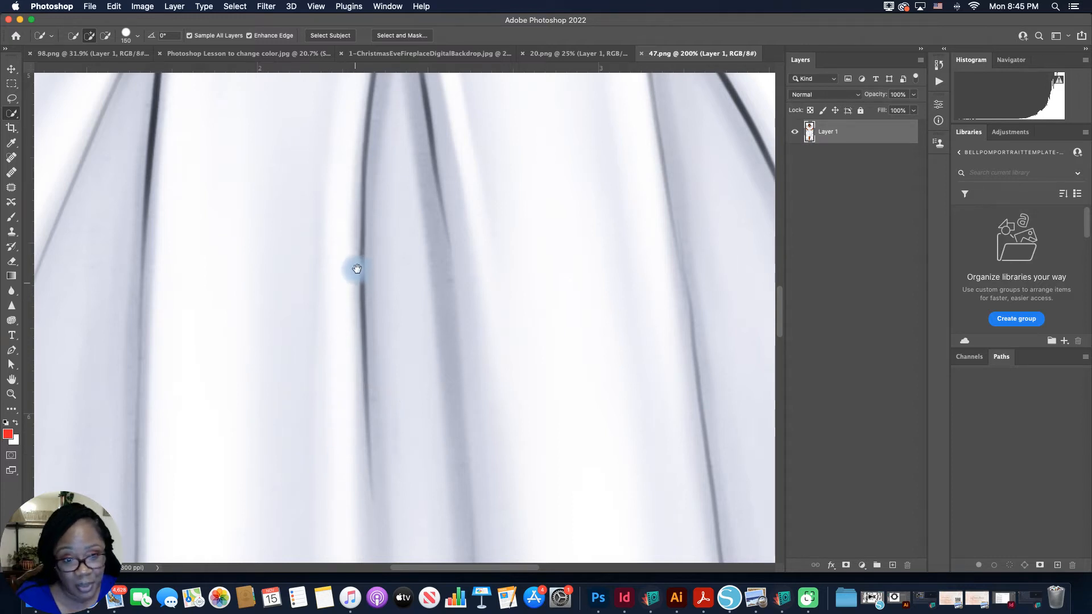
drag(358, 233, 360, 429)
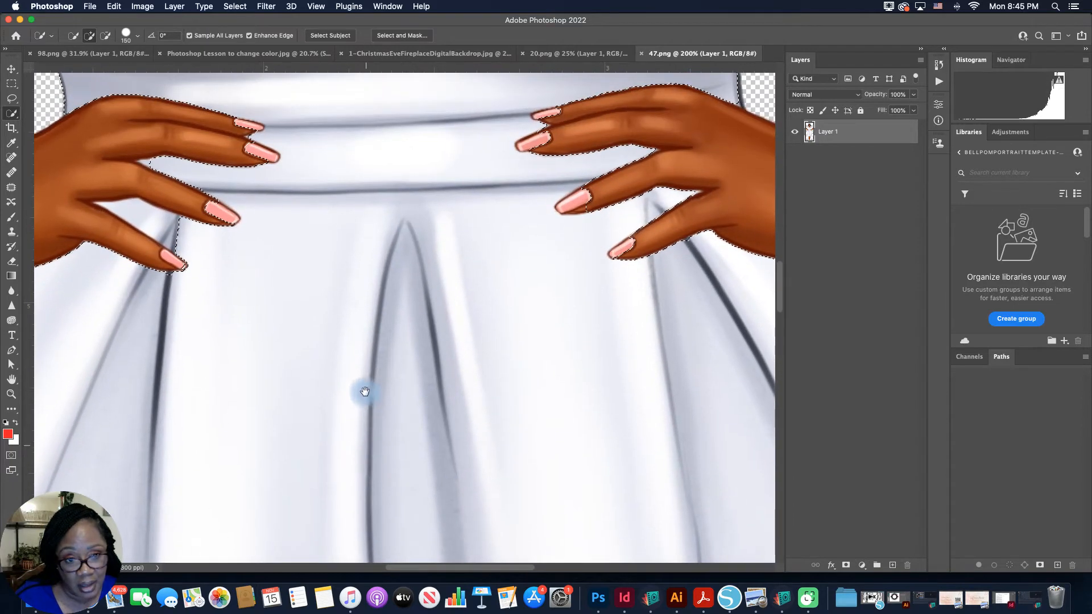
drag(361, 290, 380, 419)
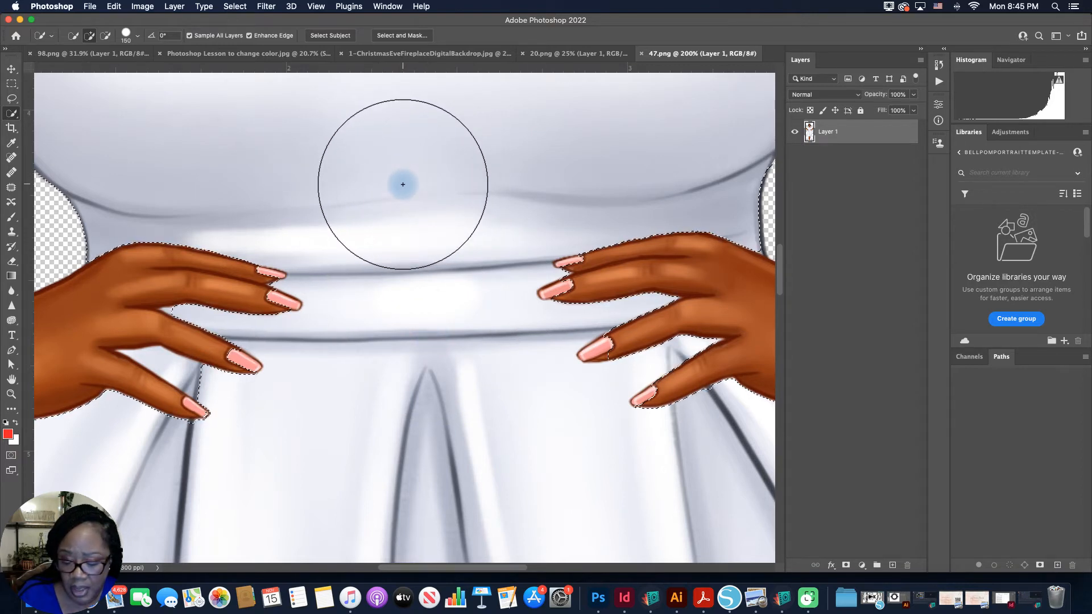
key(bracketleft)
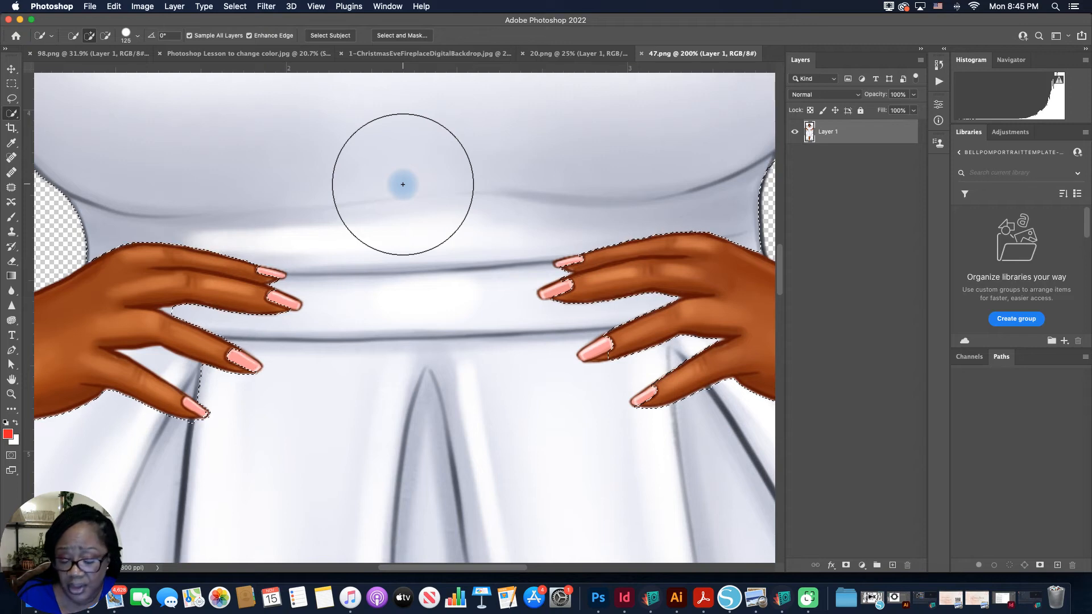
key(bracketleft)
key(bracketleft)
key(bracketleft)
key(bracketleft)
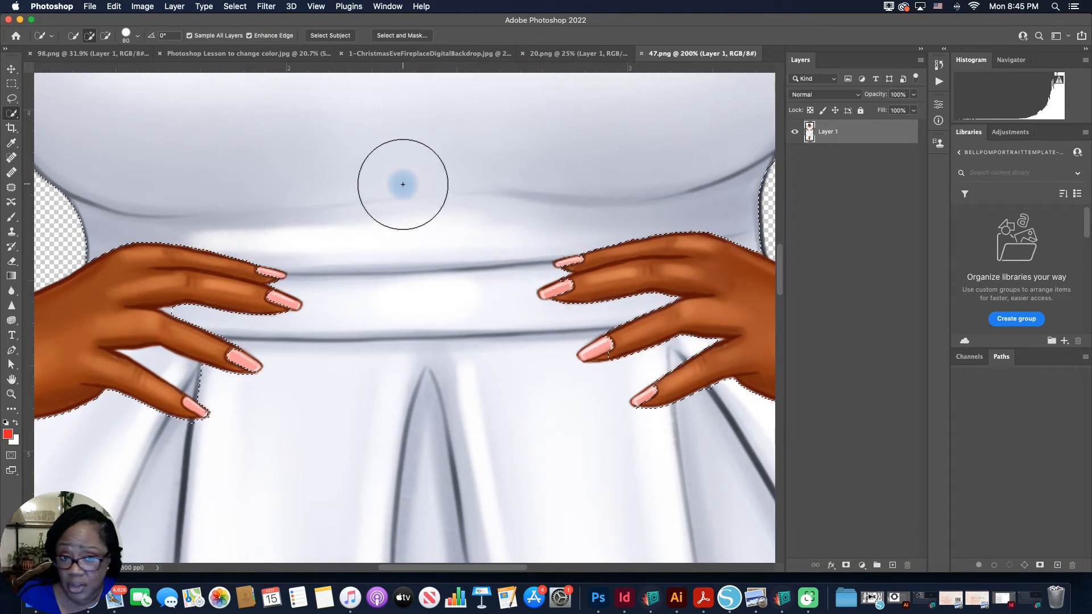
key(bracketleft)
key(bracketleft)
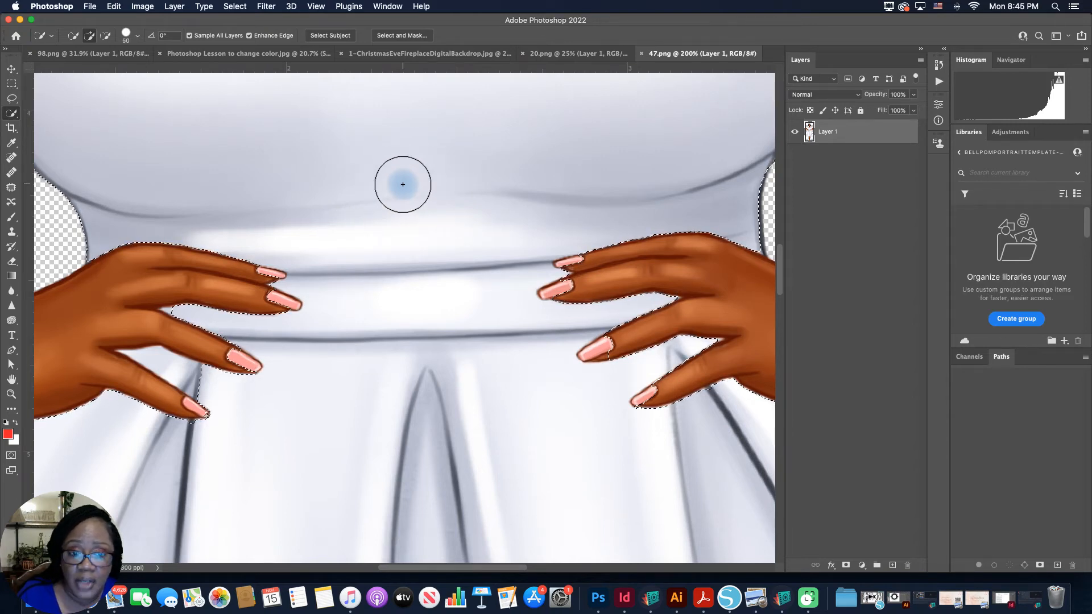
key(bracketleft)
key(bracketleft)
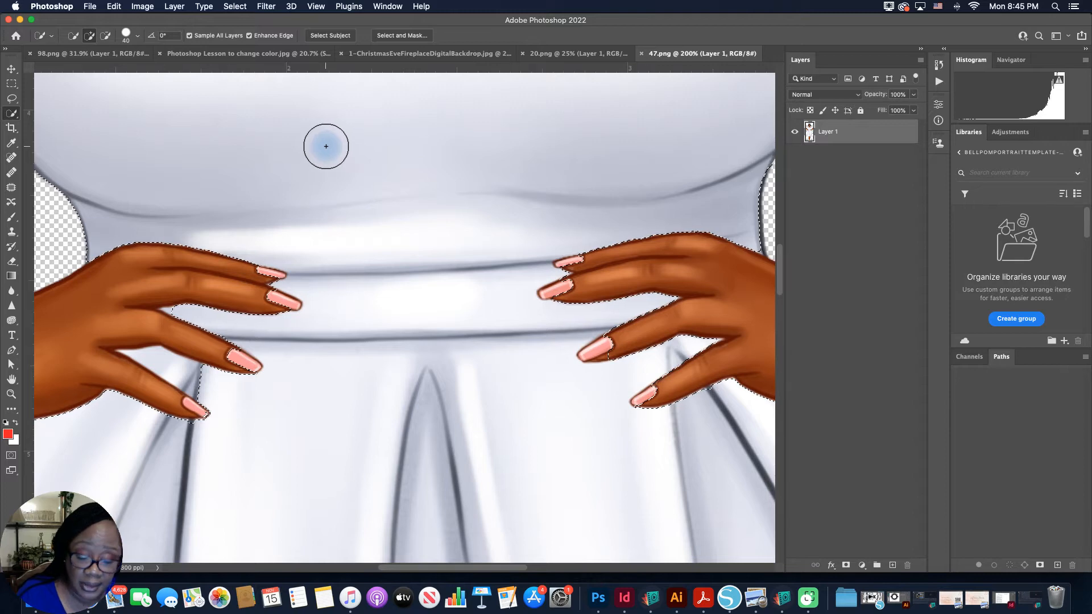
key(alt)
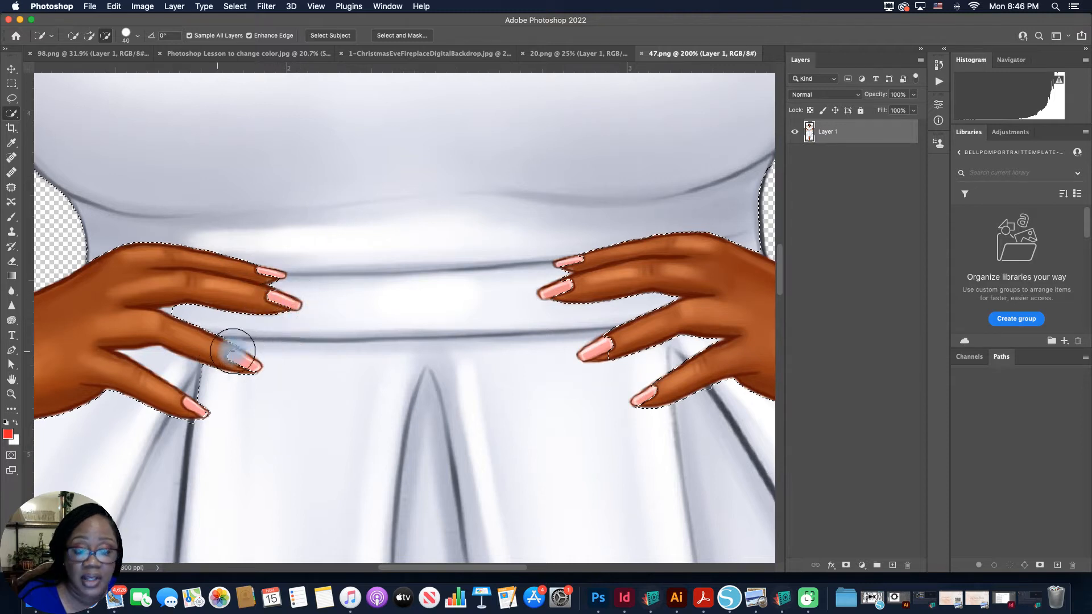
drag(227, 357, 239, 362)
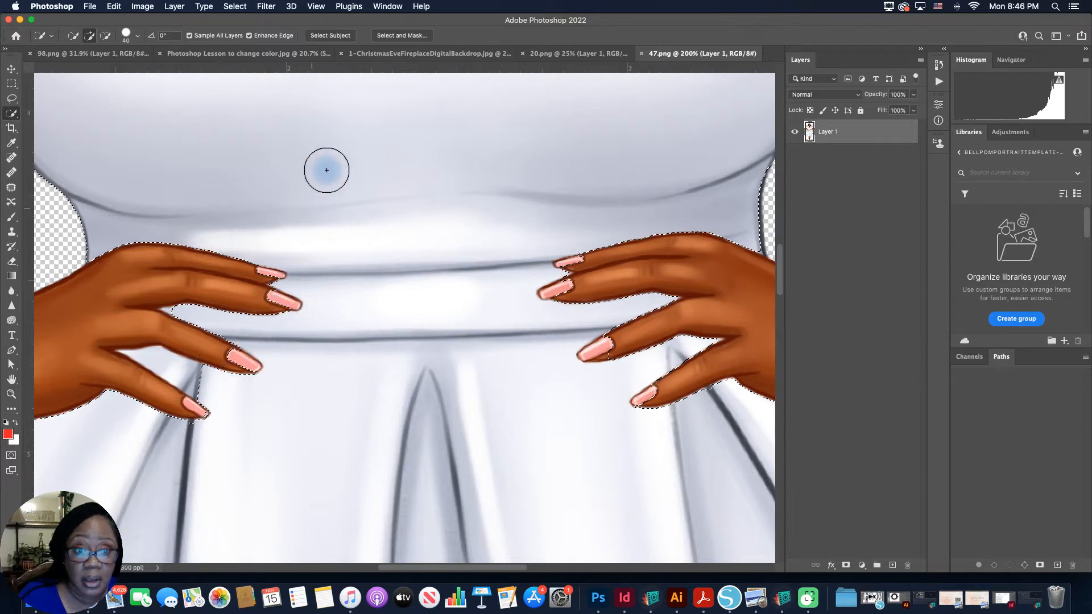
Step: Subtract the pink fingernails of both hands from the dress selection with the Quick Selection brush reduced to size 10
click(105, 37)
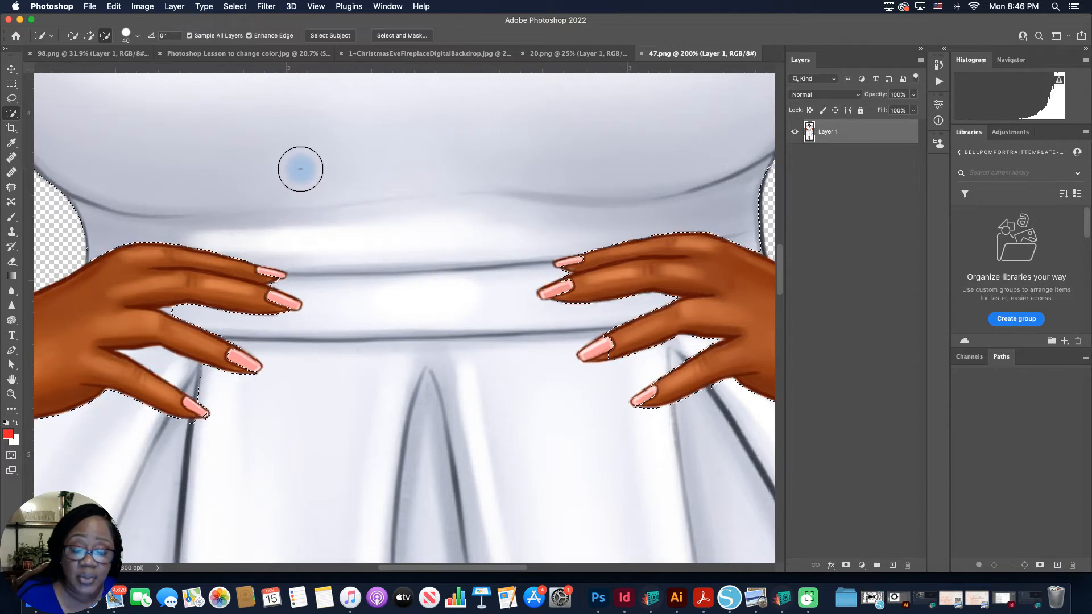
key(bracketleft)
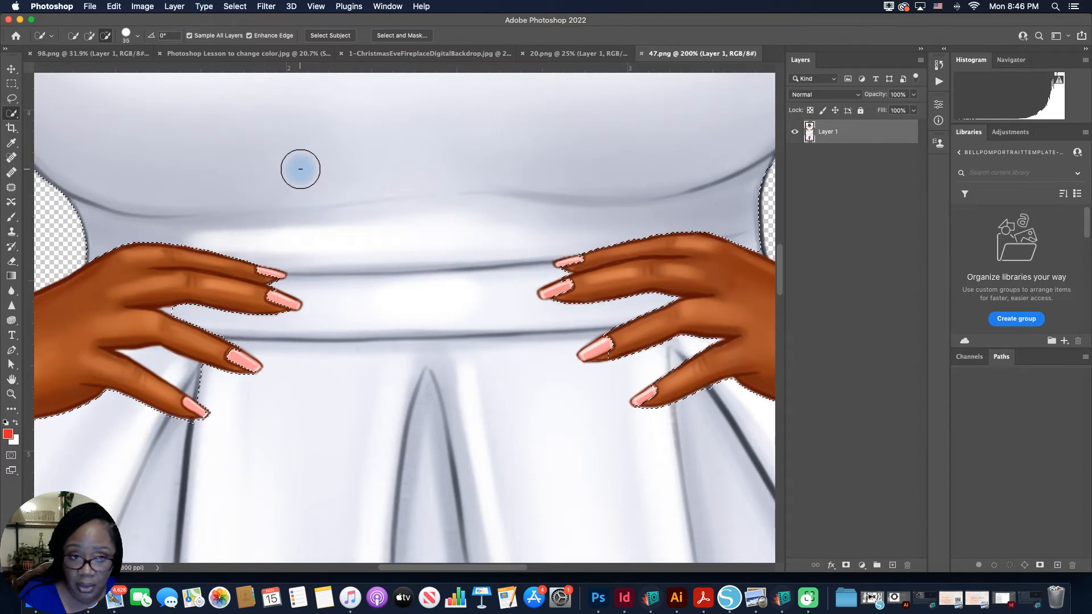
key(bracketleft)
key(bracketleft)
key(bracketleft)
key(bracketleft)
key(bracketleft)
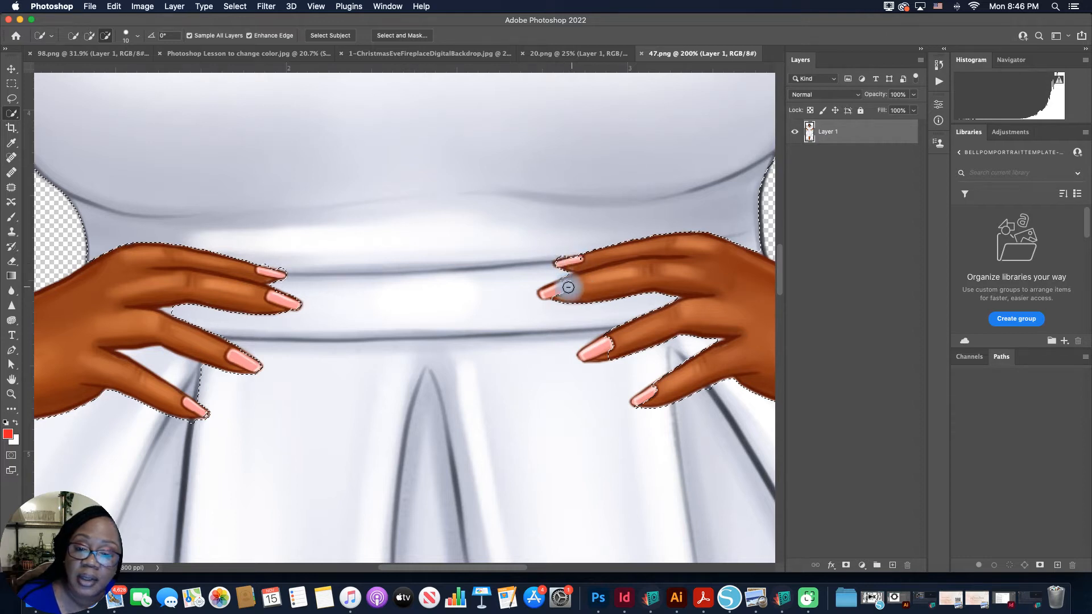
click(600, 347)
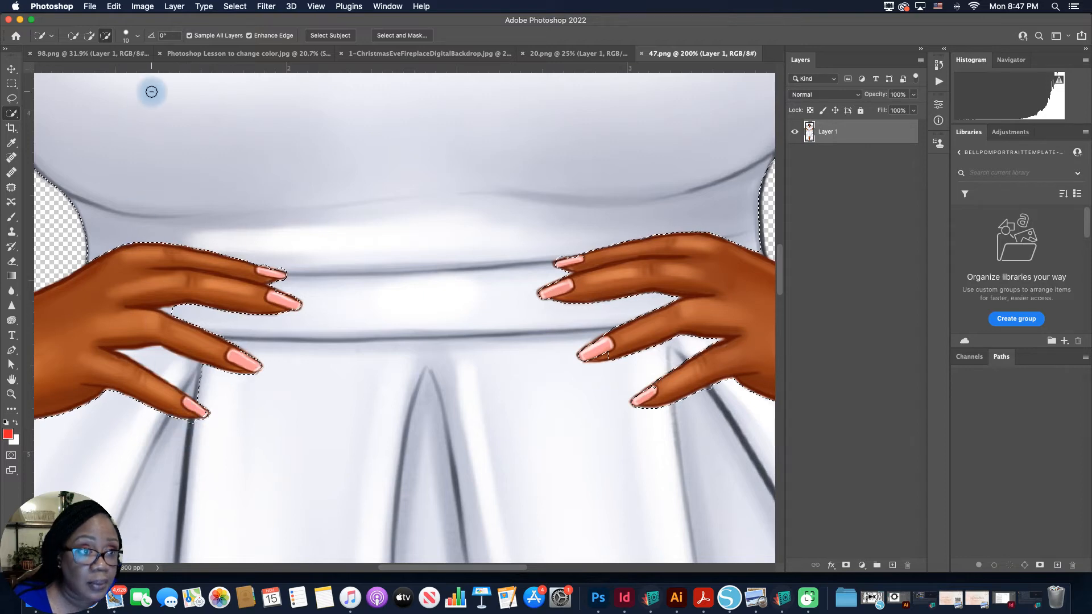
Step: Refine the selection edges around the fingers at brush size 5, adding missed dress areas and subtracting skin and nails
click(89, 36)
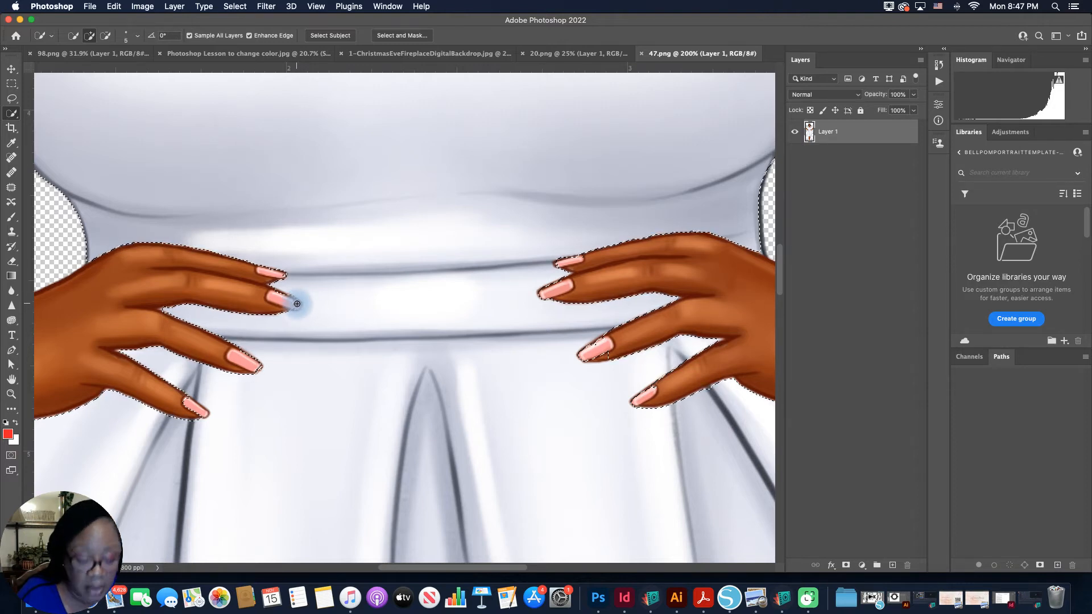
key(alt)
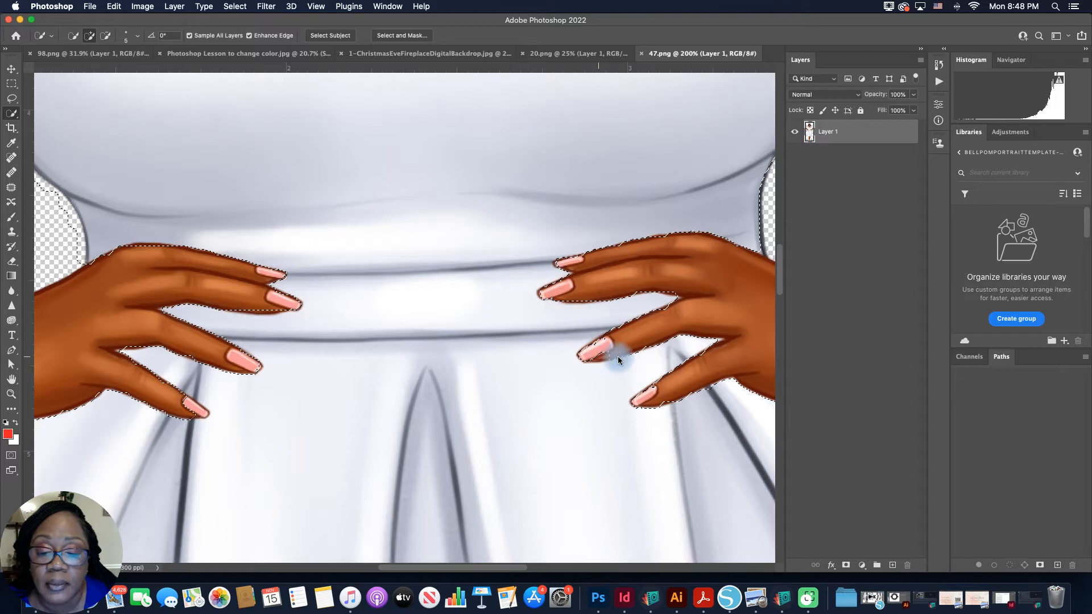
key(alt)
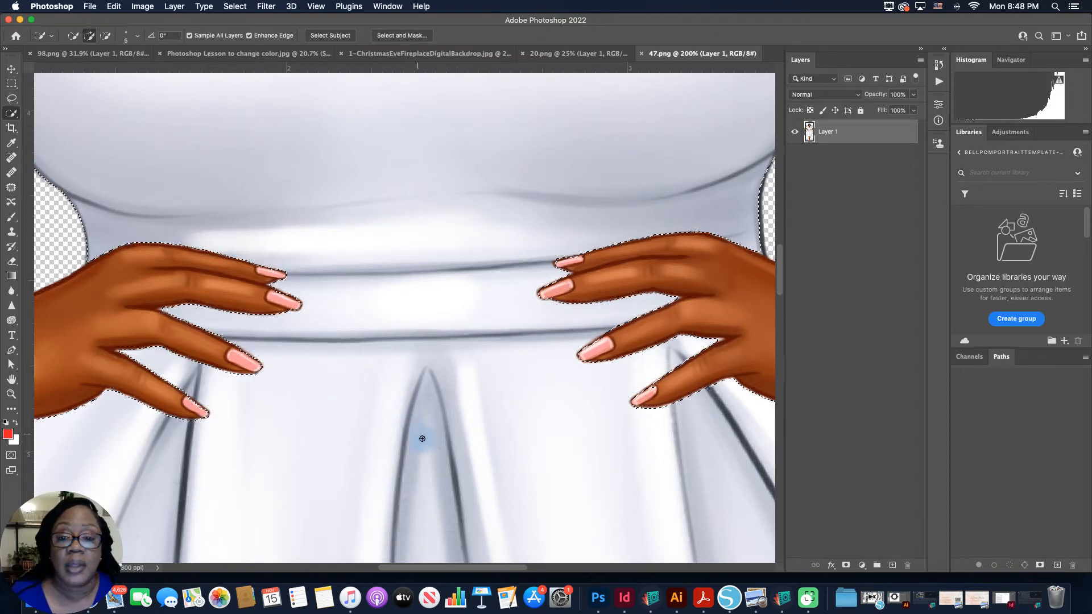
Step: Inspect the selection down the skirt folds from the waistband to the hem
drag(434, 450, 431, 309)
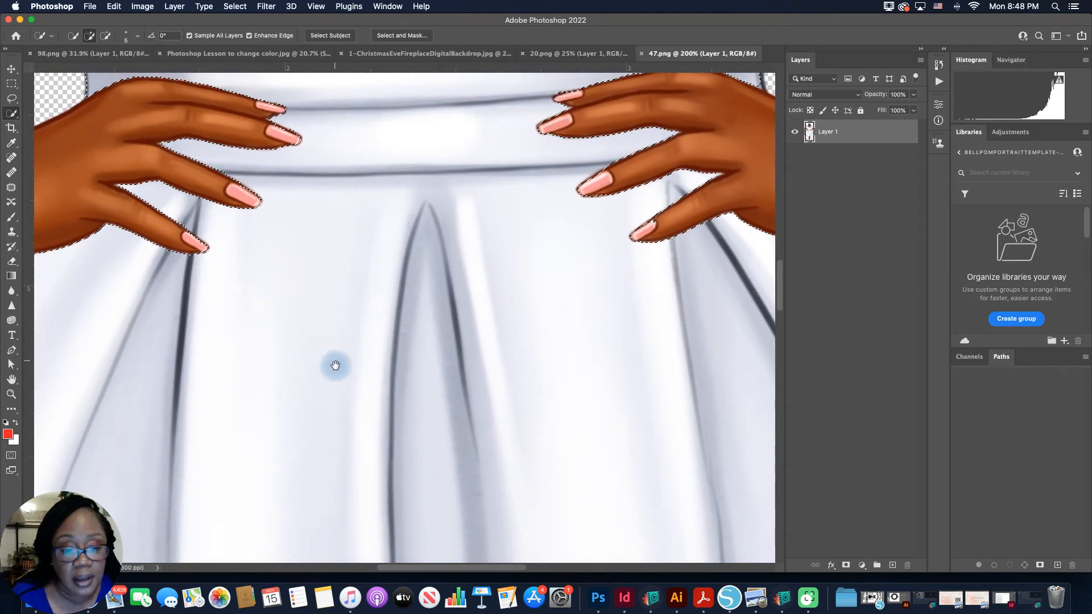
drag(337, 331, 348, 212)
drag(353, 375, 360, 199)
drag(419, 398, 382, 264)
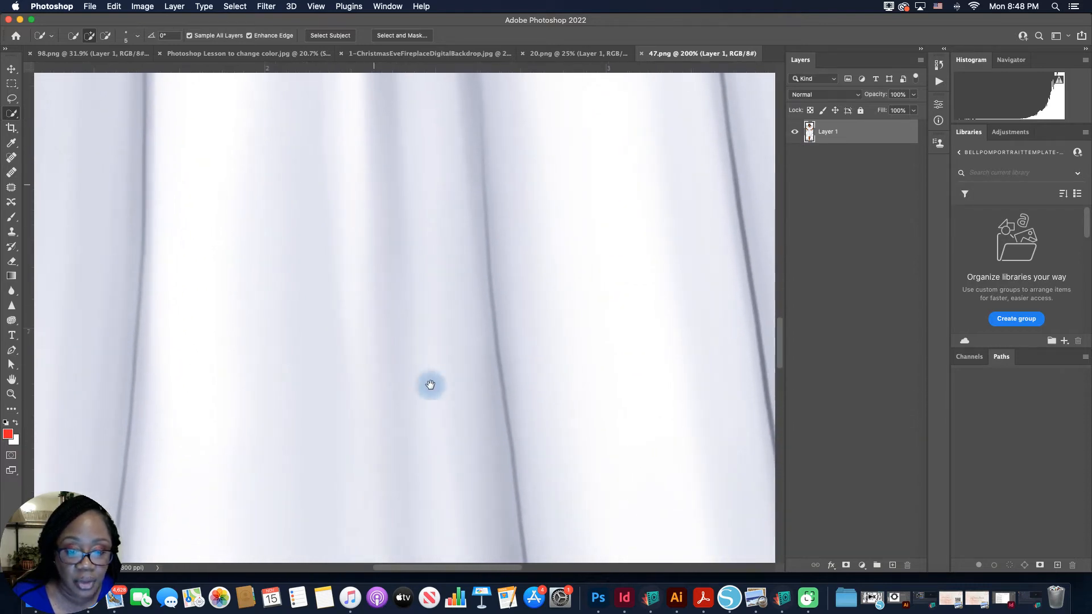
drag(429, 383, 429, 258)
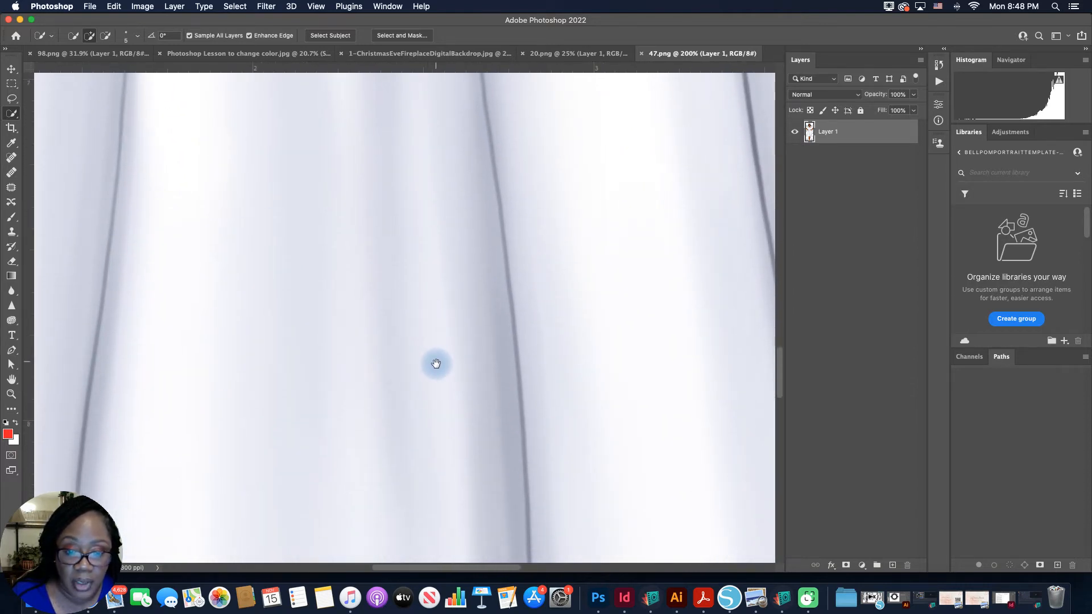
drag(436, 363, 441, 238)
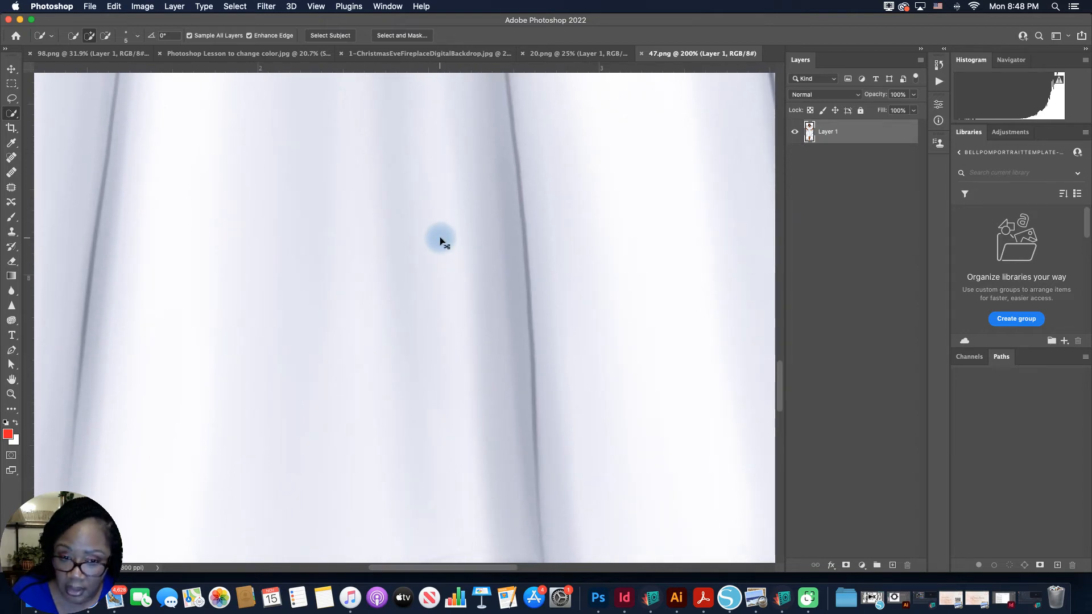
key(super+minus)
key(super+minus)
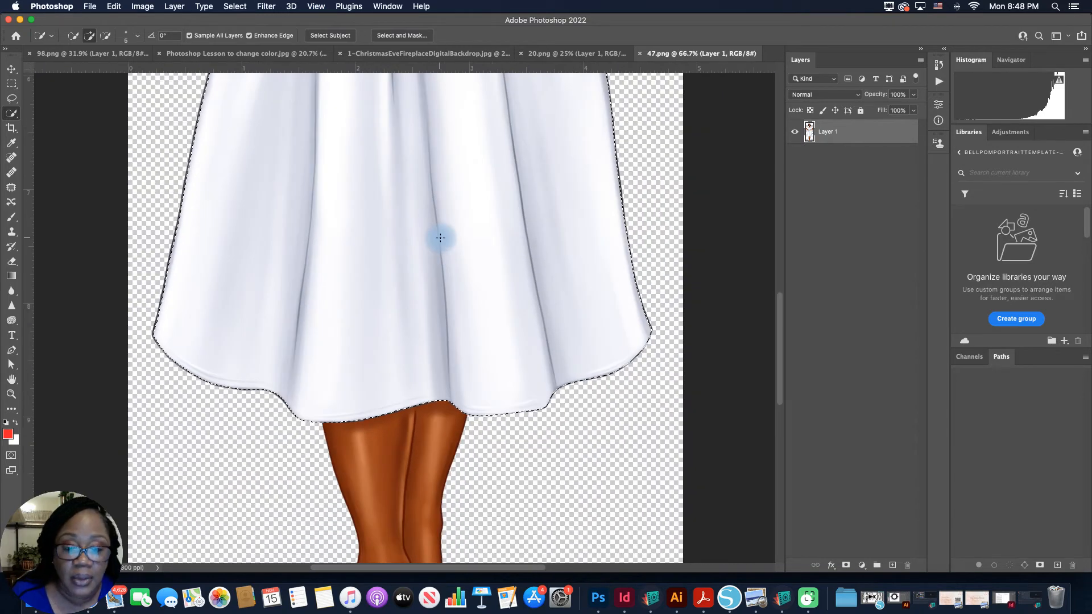
scroll(428, 316, down, 2)
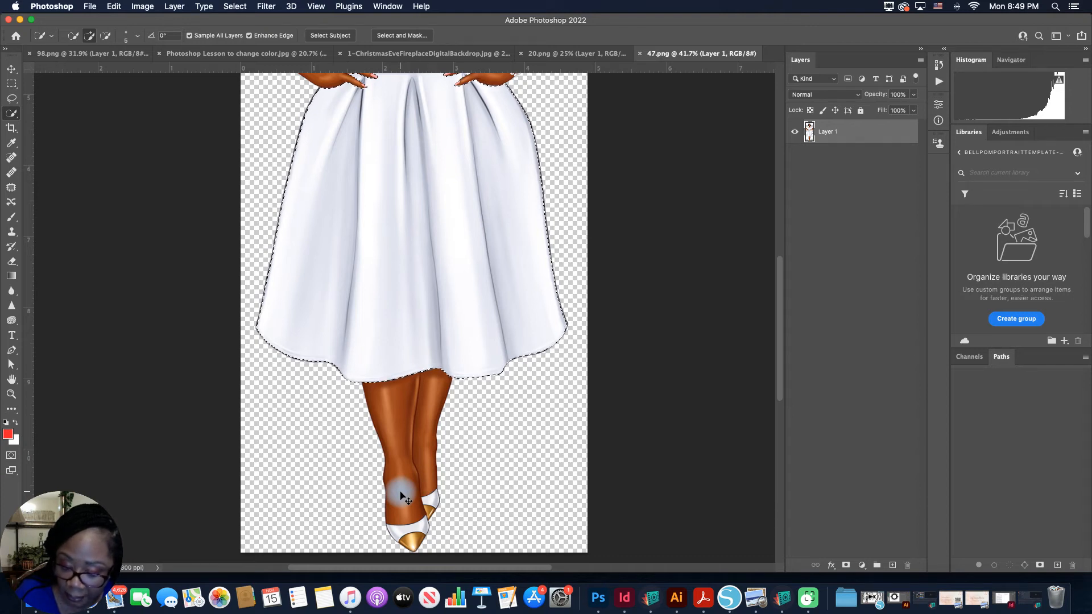
Step: Add the white parts of both shoes to the dress selection with the Quick Selection brush at size 25
key(super+equal)
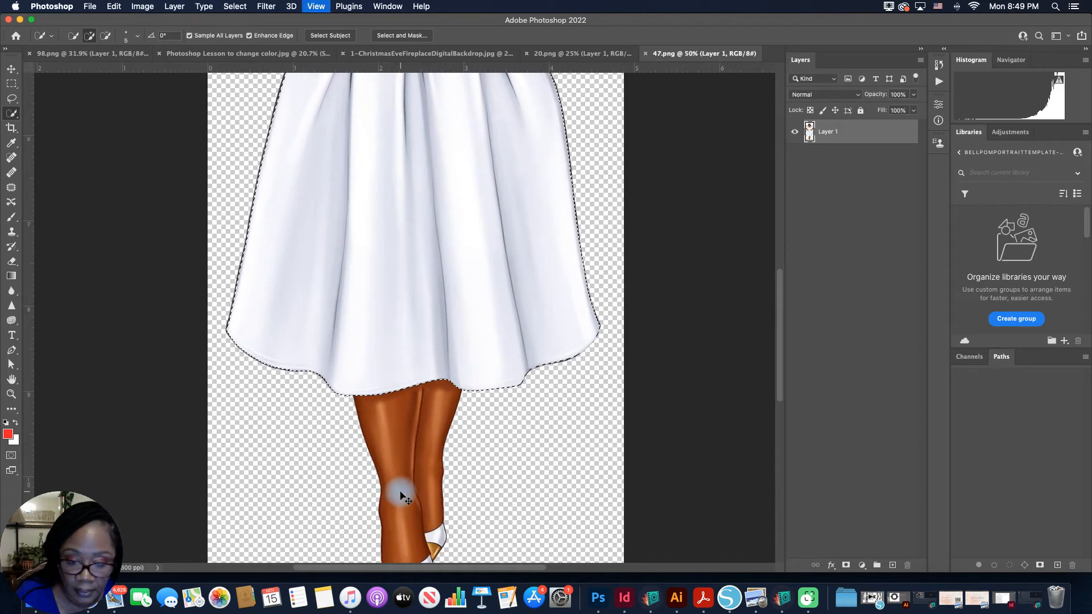
key(super+equal)
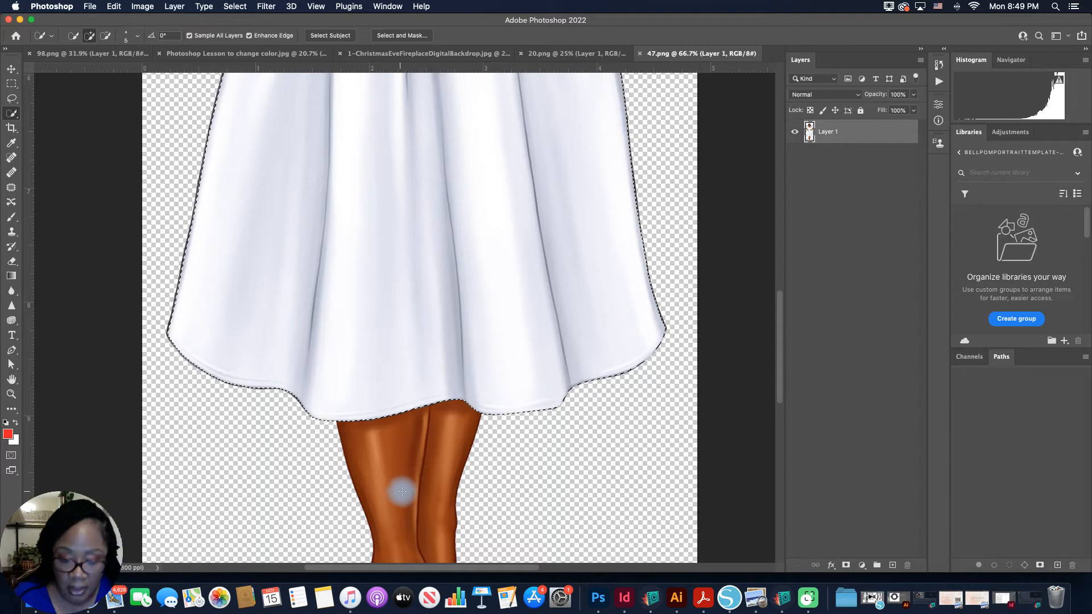
scroll(427, 524, down, 5)
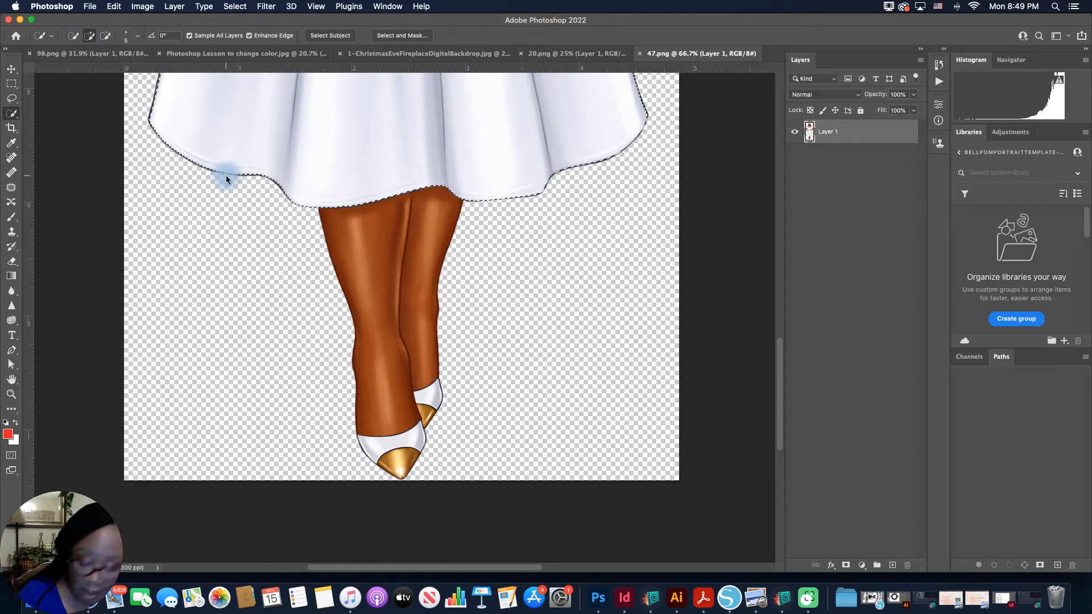
key(])
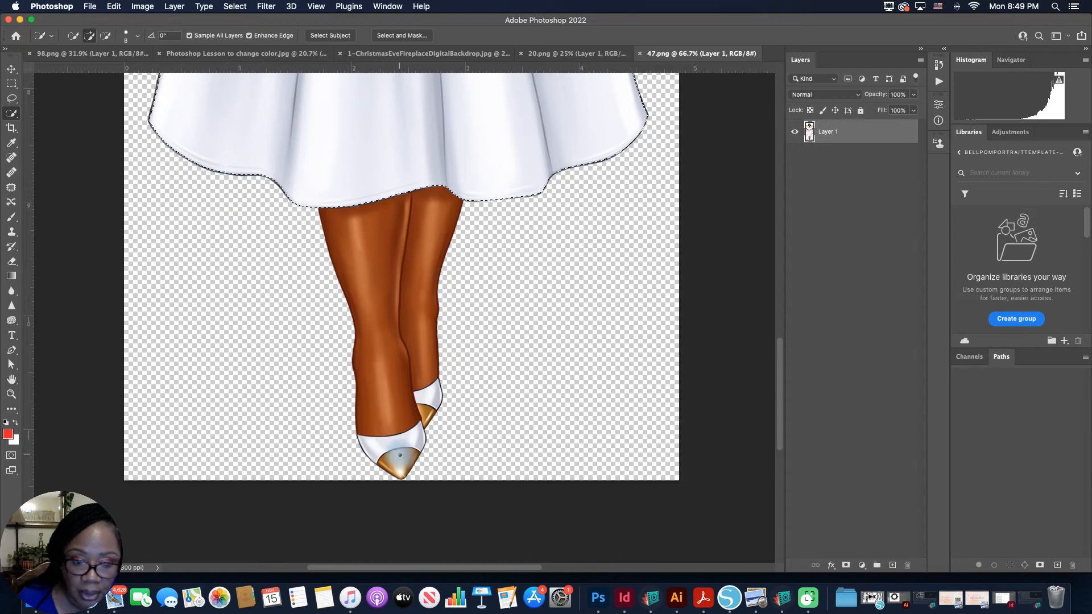
key(])
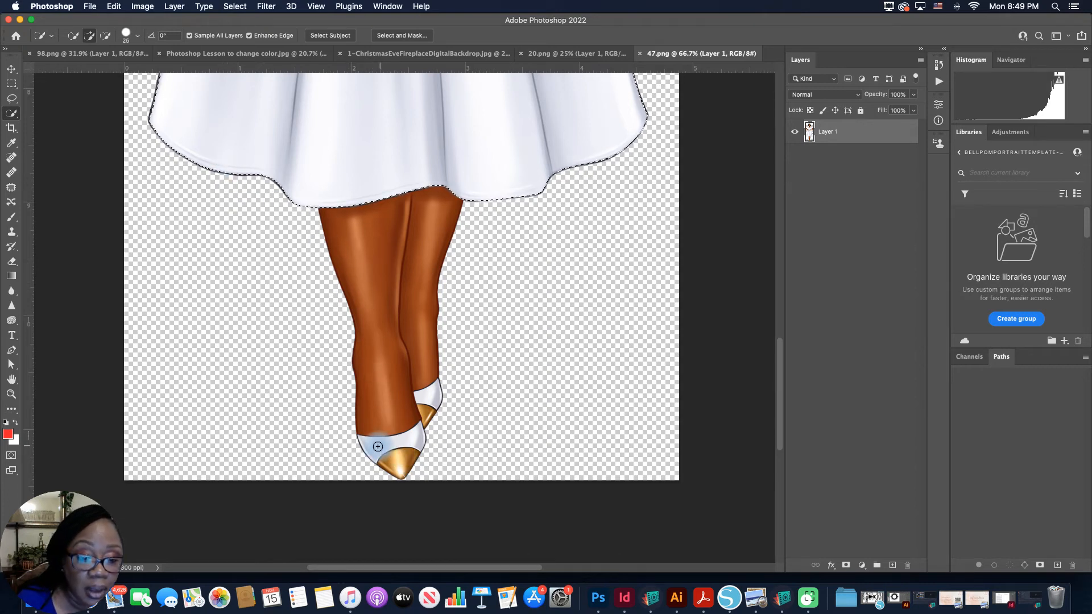
drag(381, 446, 392, 444)
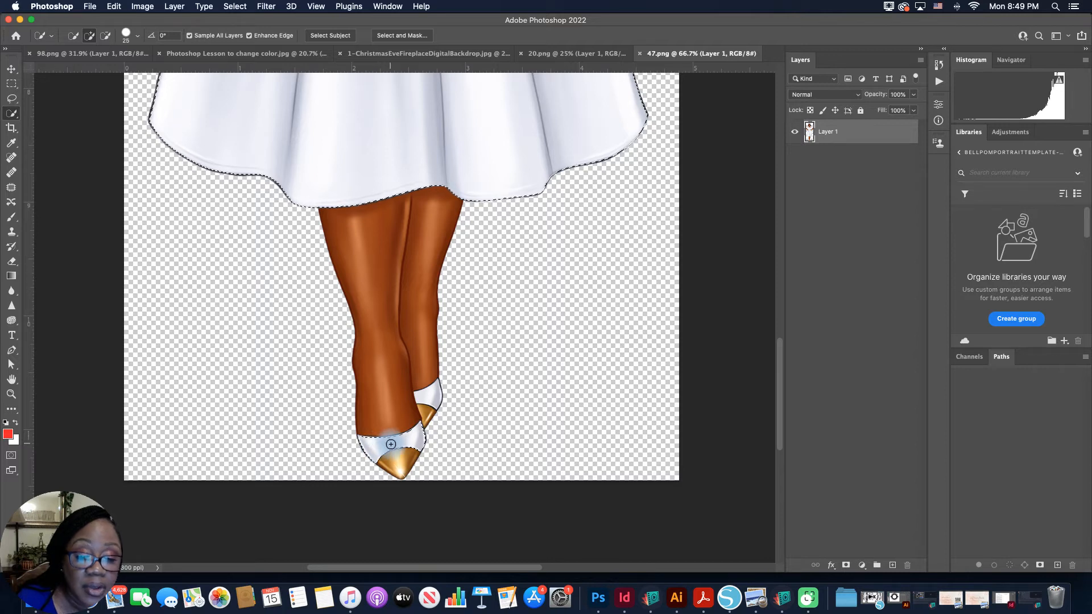
drag(427, 397, 432, 398)
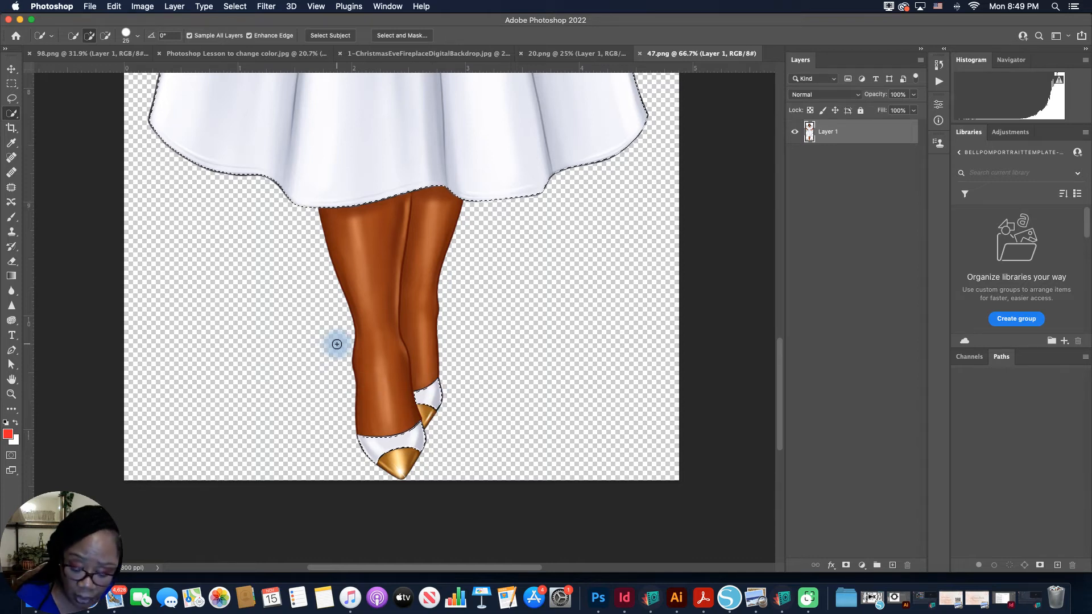
Step: Float the Layers panel over the canvas and add a new empty layer above Layer 1, keeping the selection active
drag(429, 233, 418, 437)
drag(421, 276, 421, 437)
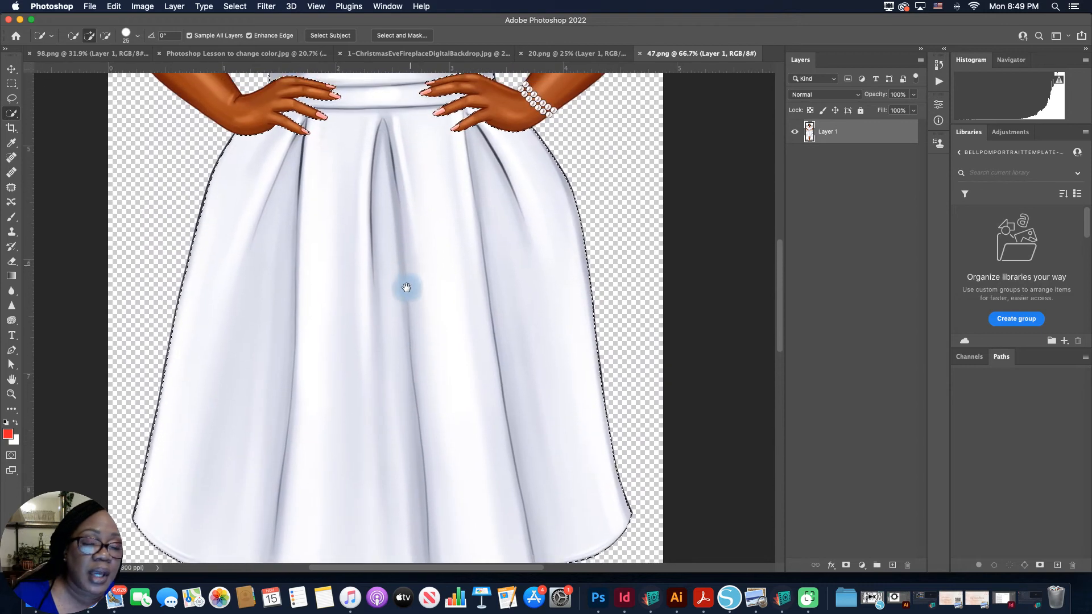
drag(407, 284, 380, 362)
drag(276, 231, 268, 283)
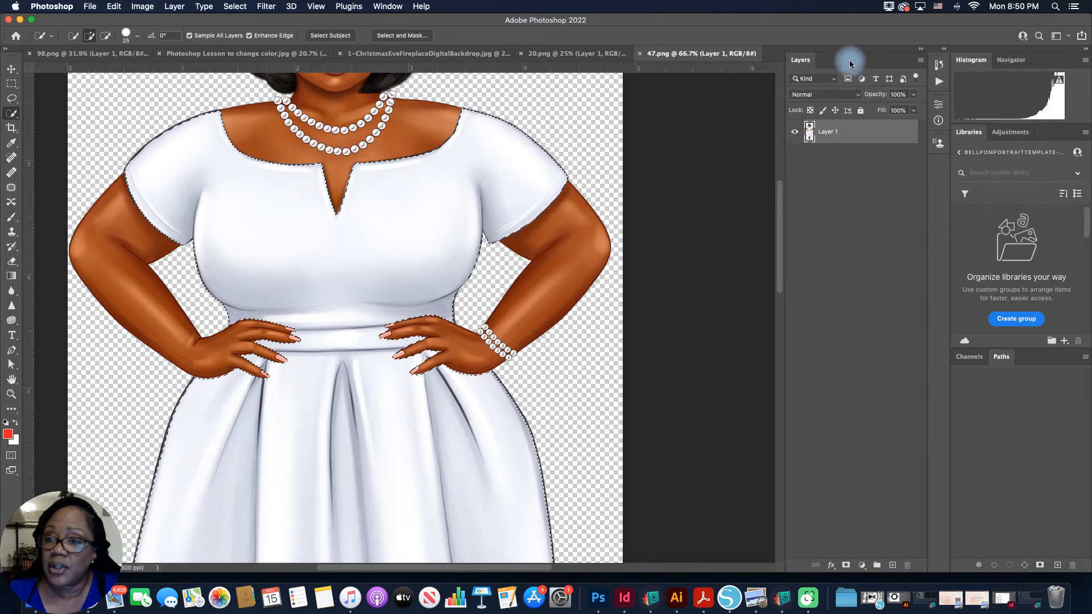
drag(825, 64, 705, 54)
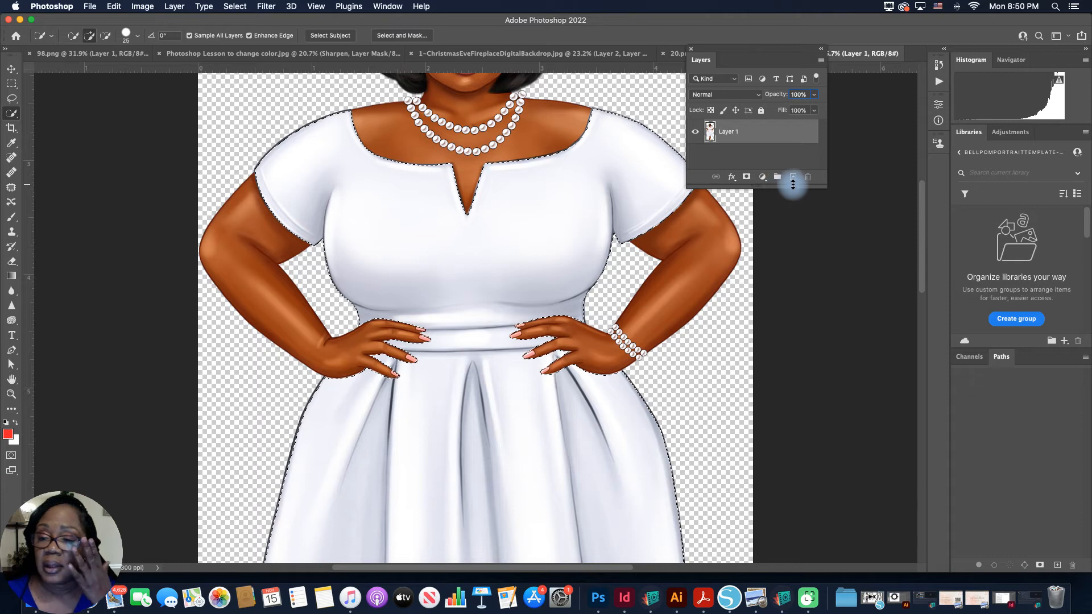
click(792, 179)
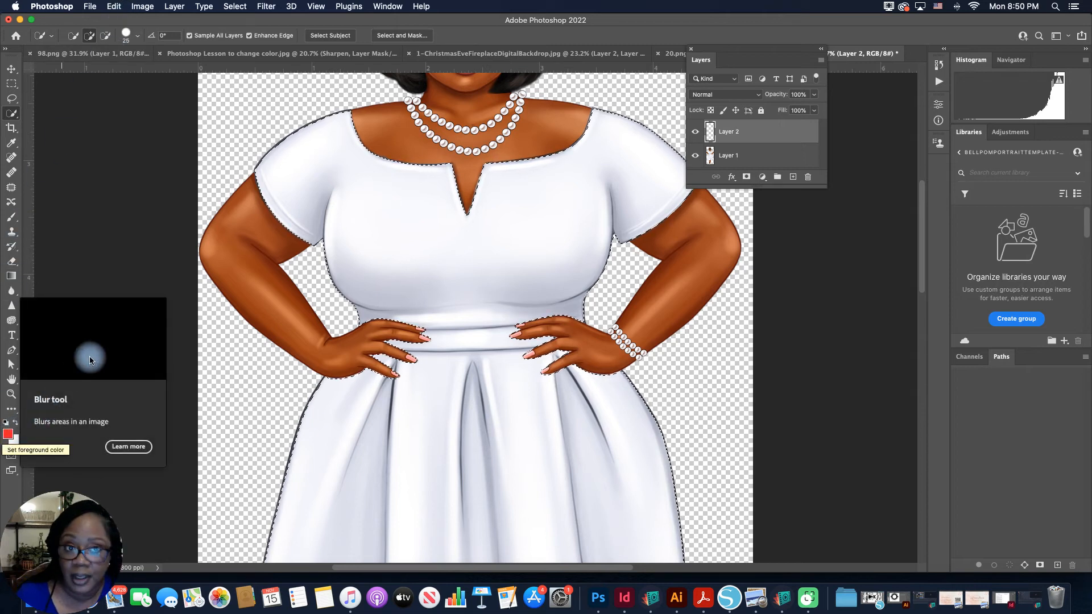
Step: Fill the dress and shoe selection on Layer 2 with the red foreground color at Normal mode and 100% opacity
click(114, 7)
click(136, 187)
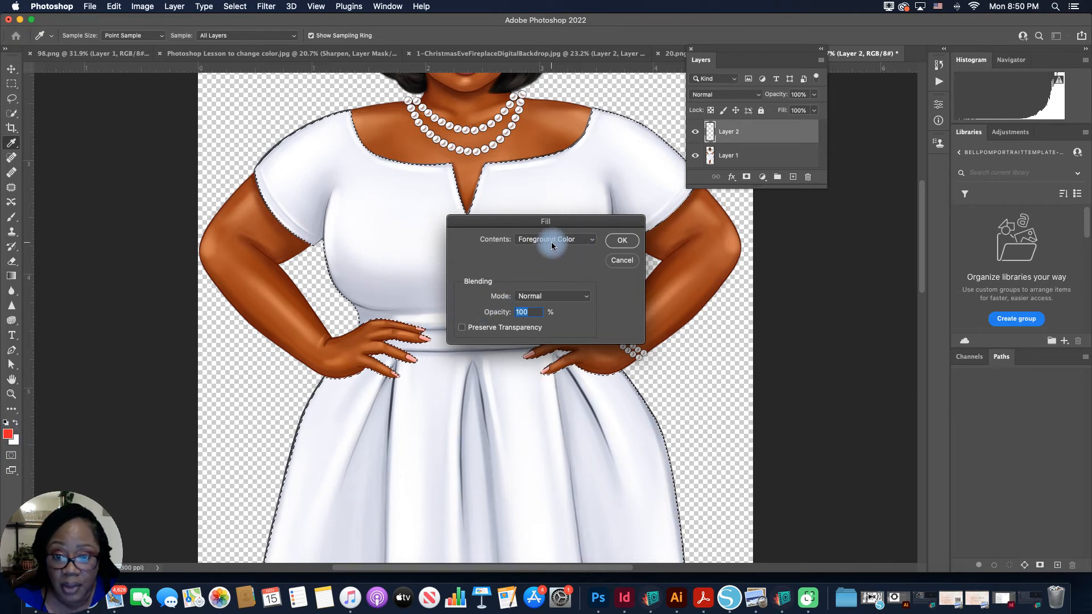
click(621, 244)
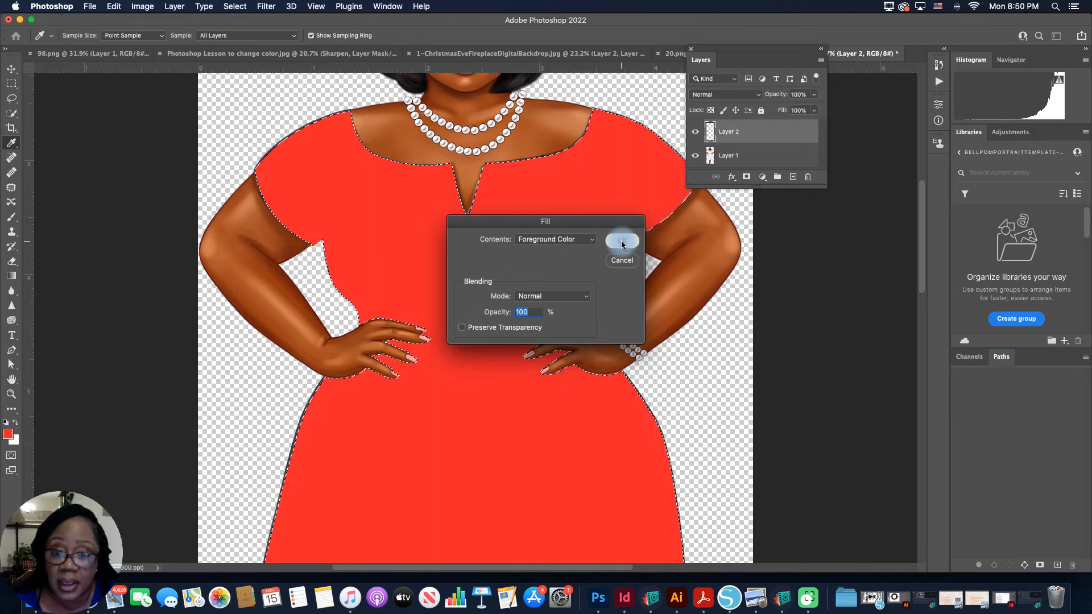
key(w)
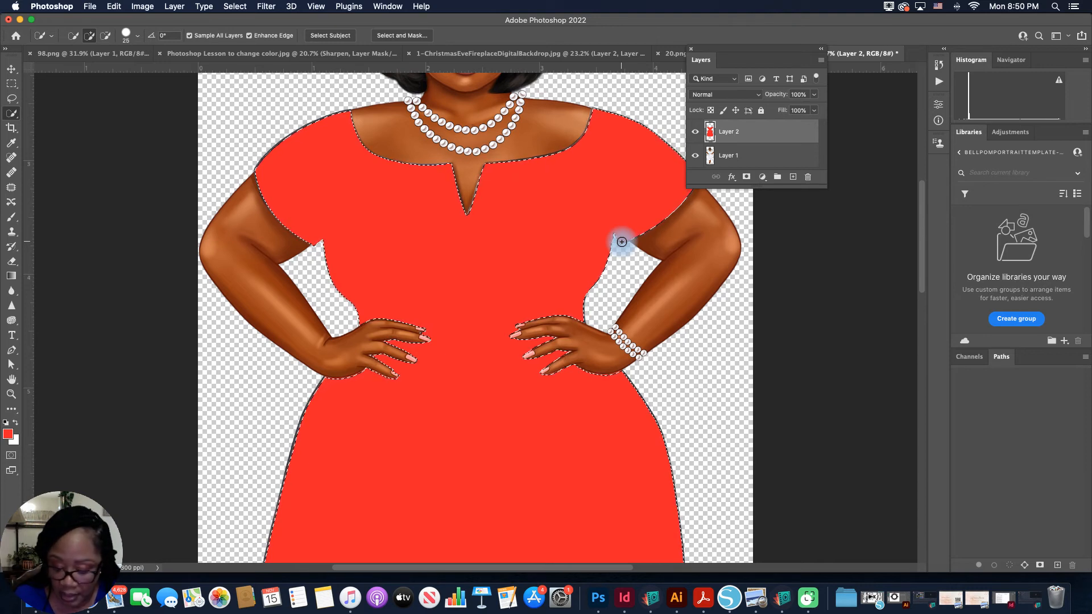
Step: Set Layer 2's blending mode to Multiply so the dress folds show through the red fill
key(super+minus)
key(super+minus)
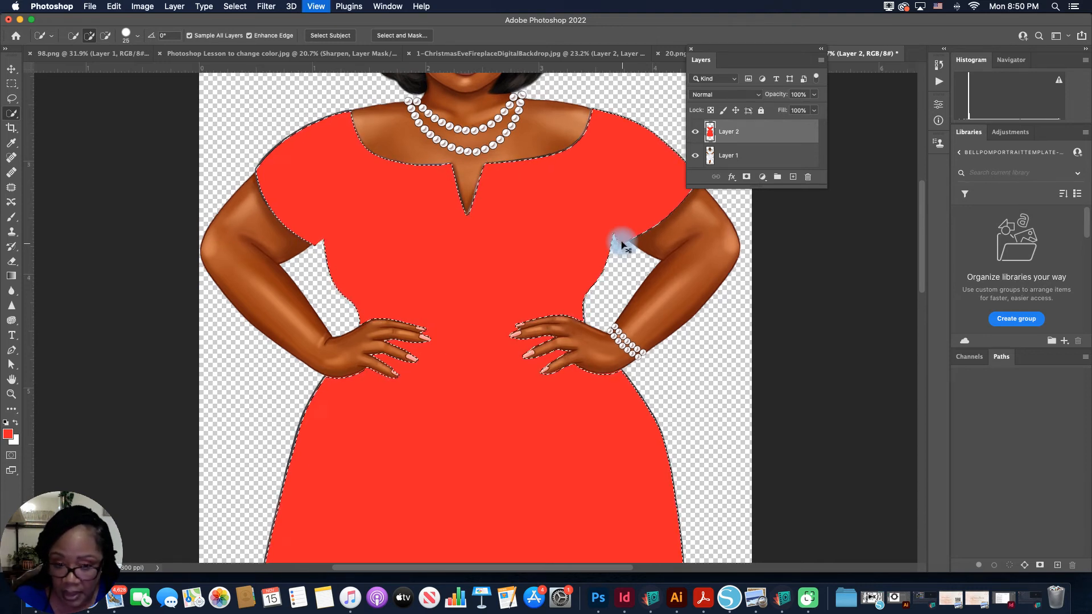
key(super+minus)
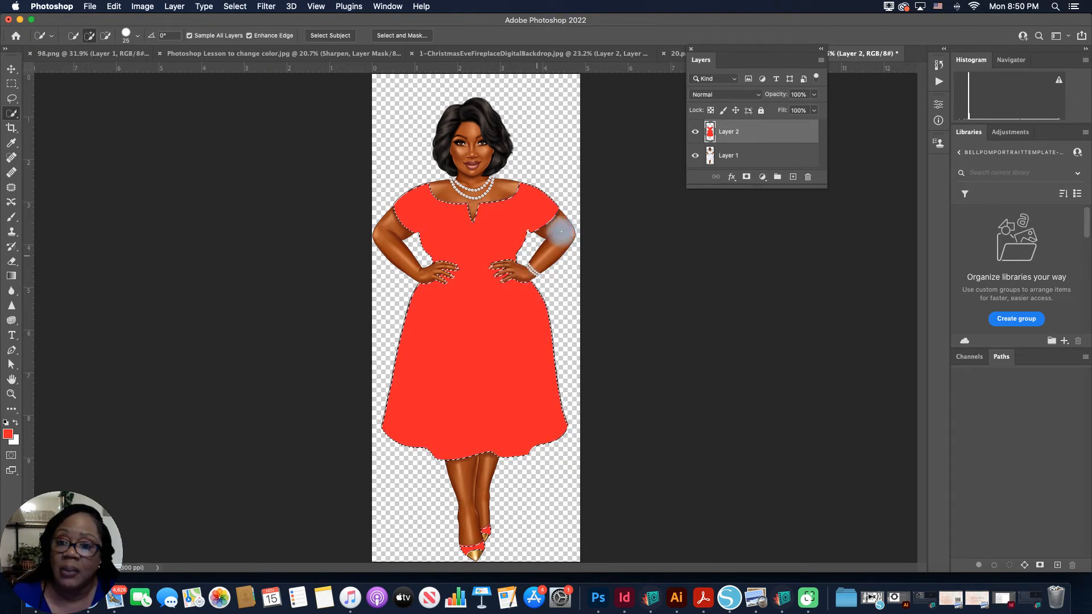
click(759, 96)
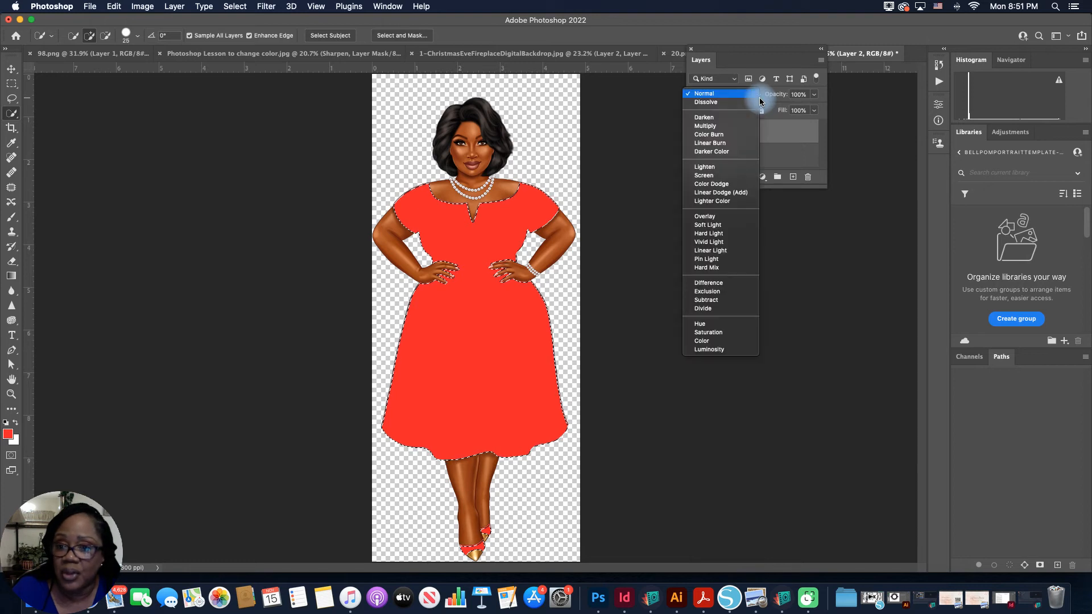
click(758, 101)
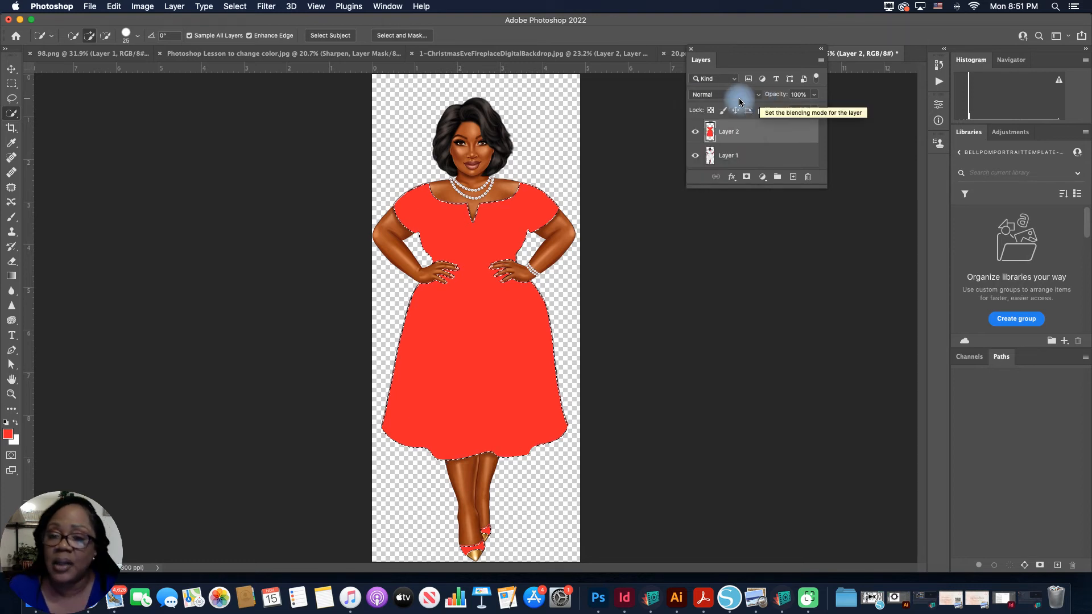
click(757, 100)
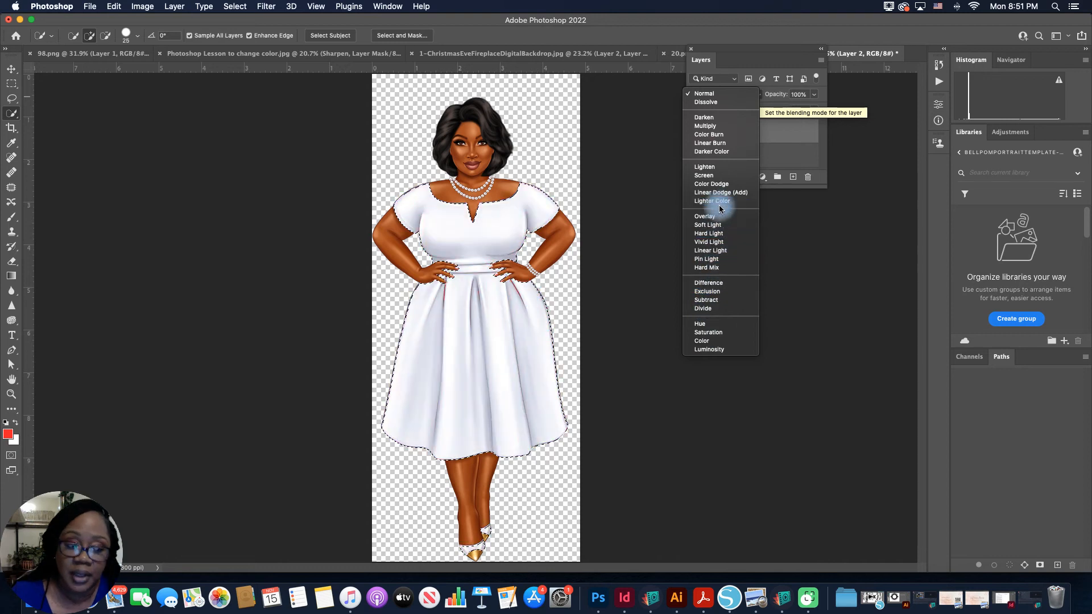
click(712, 127)
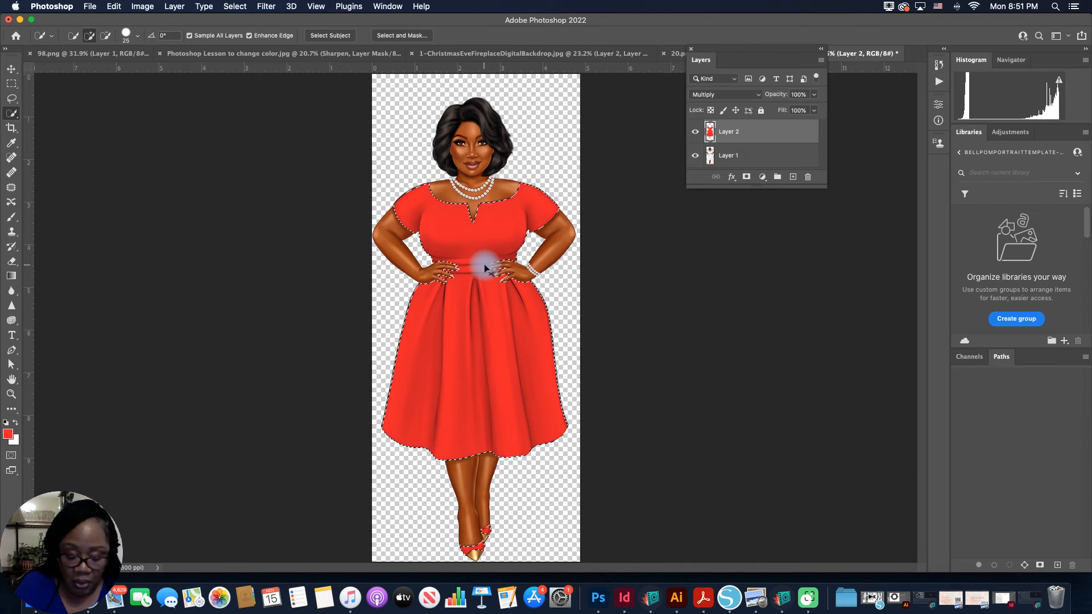
Step: Deselect the dress and shoe selection
key(super+d)
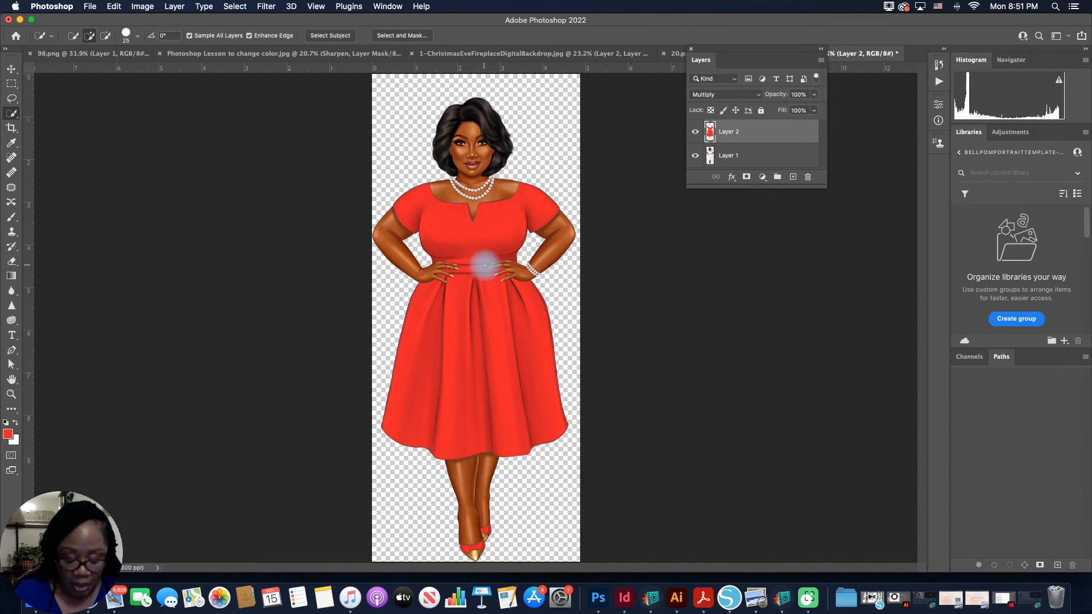
click(485, 267)
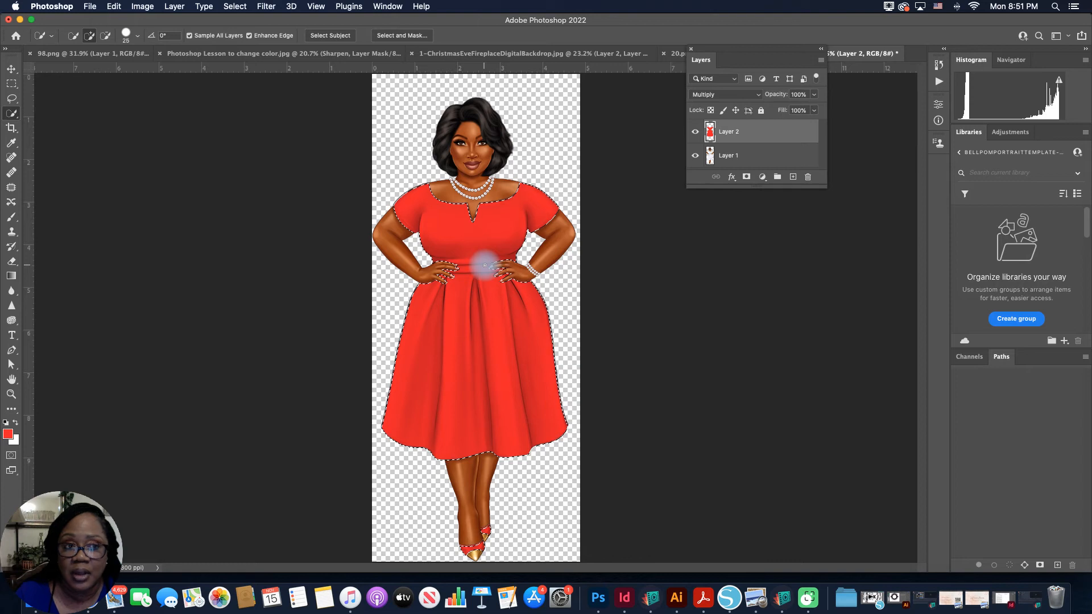
click(237, 7)
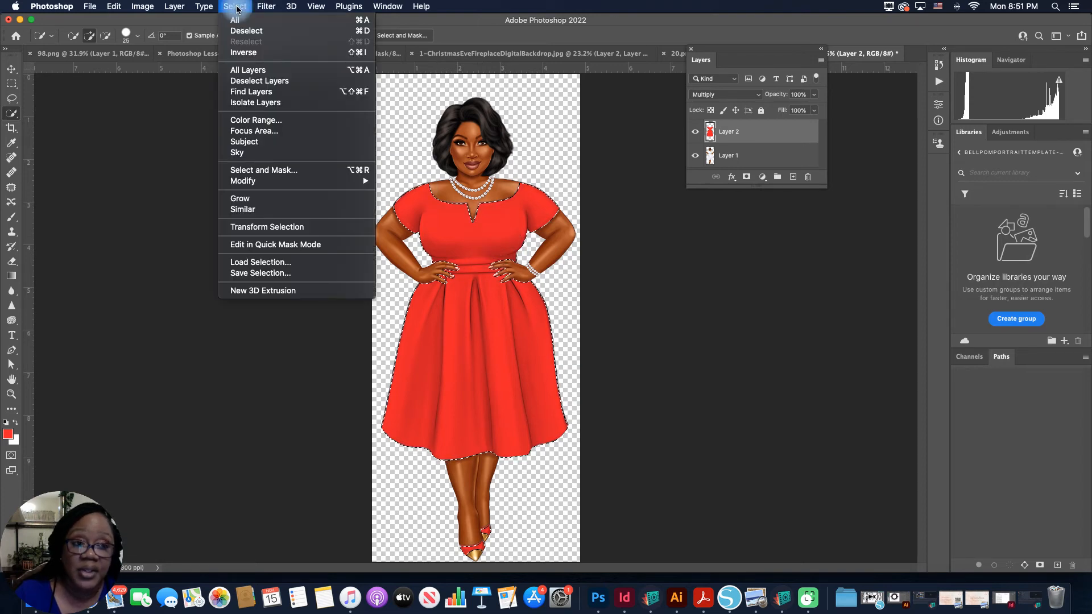
click(250, 34)
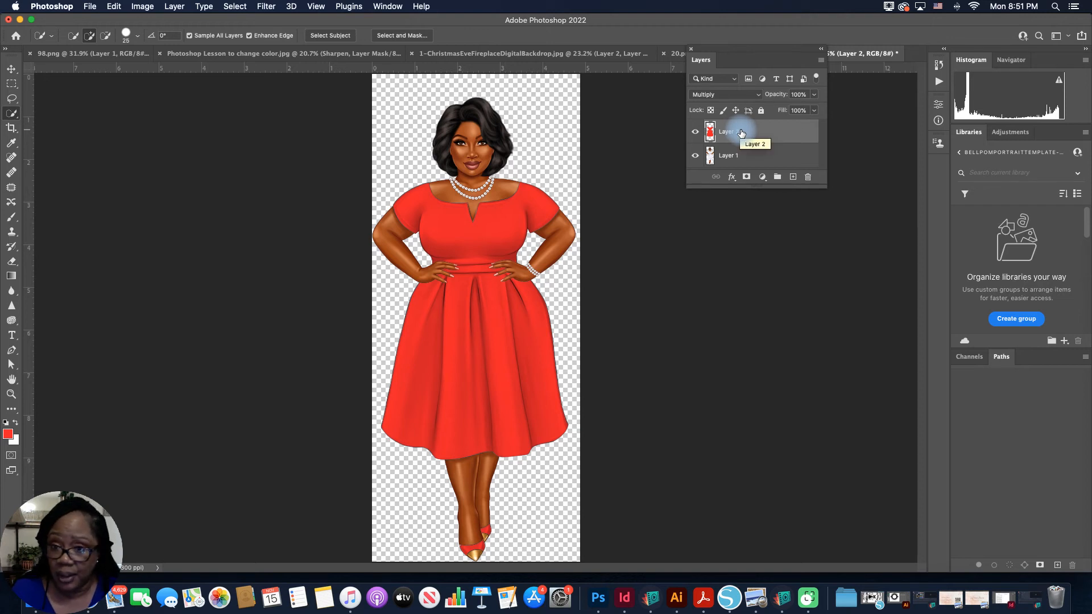
Step: Merge the visible red fill layer and the woman's layer into one layer
click(778, 157)
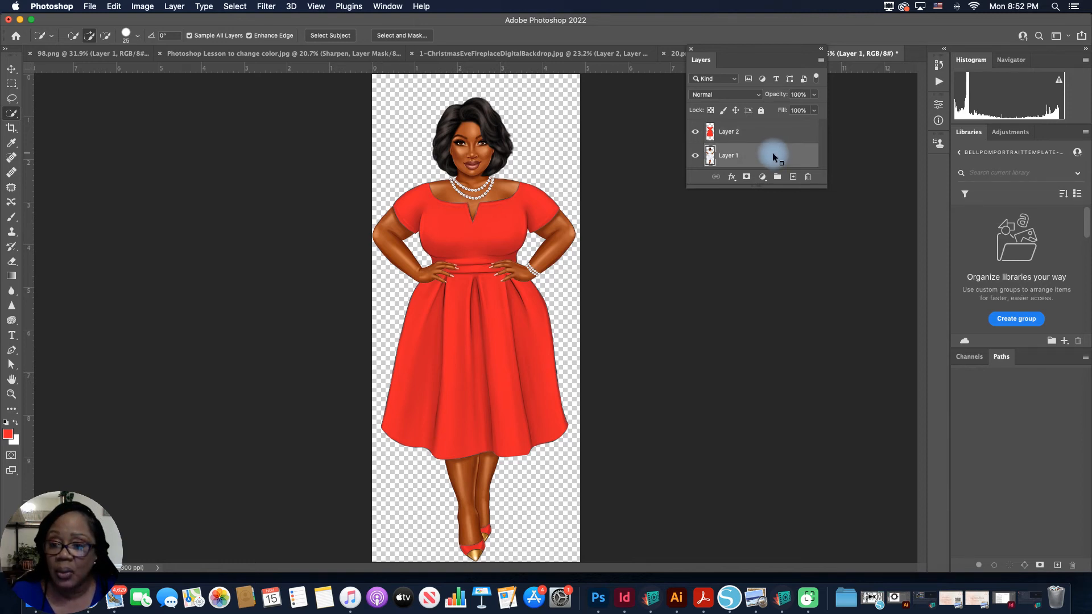
right_click(773, 155)
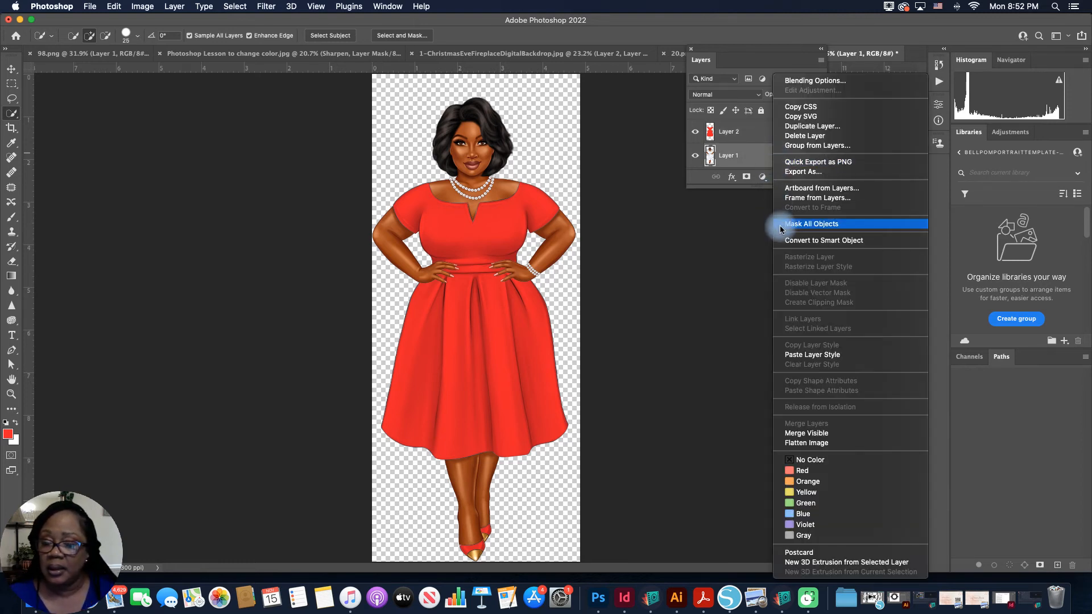
click(821, 434)
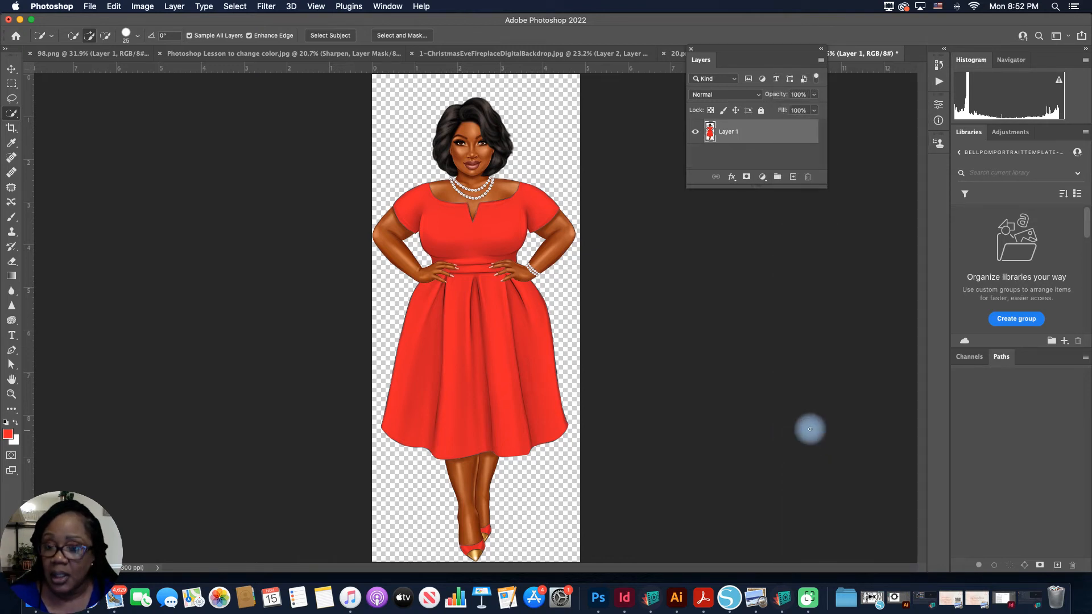
double_click(731, 132)
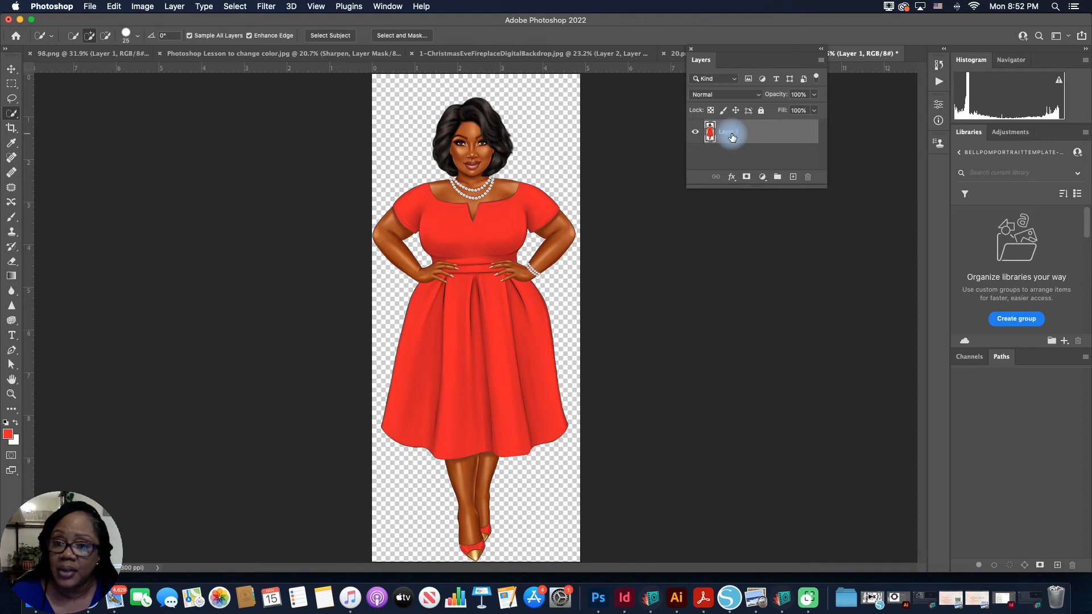
click(751, 137)
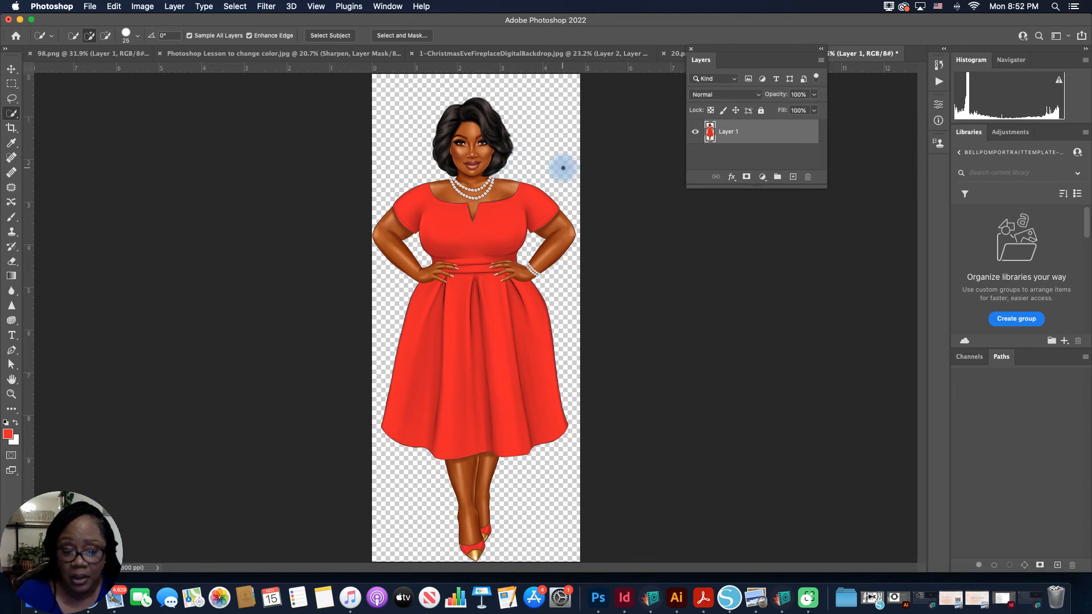
Step: Copy the merged woman from 47.png and paste her into the 20.png throne backdrop
click(114, 8)
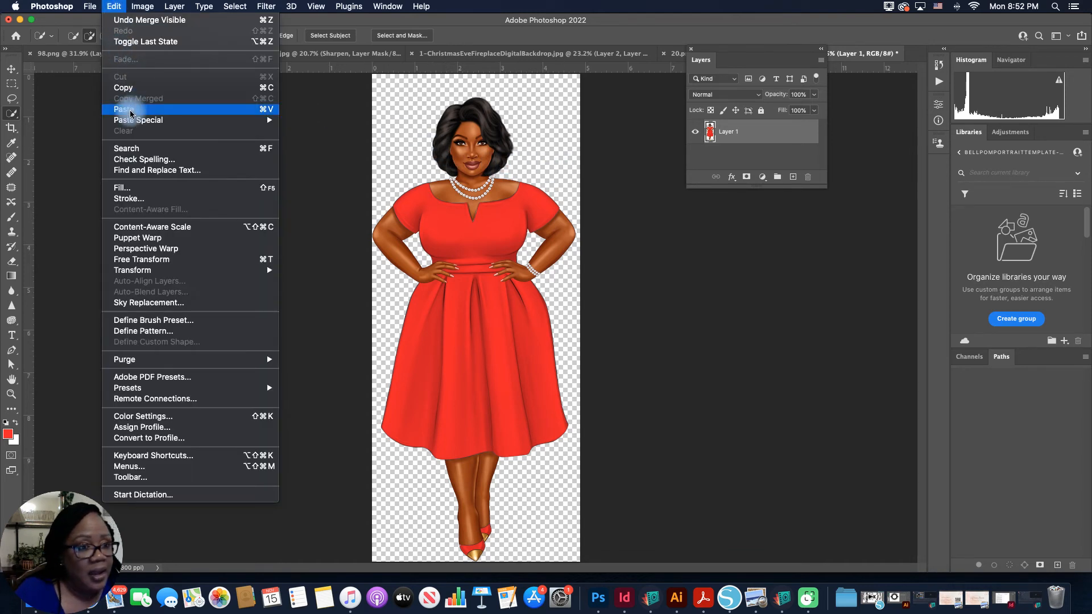
click(126, 88)
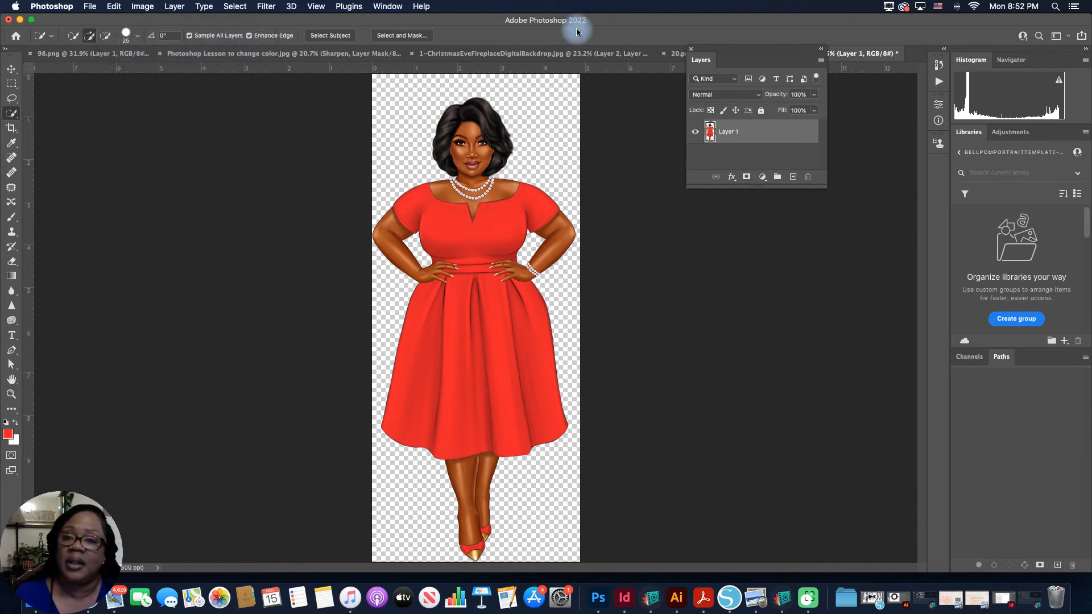
drag(779, 50, 787, 173)
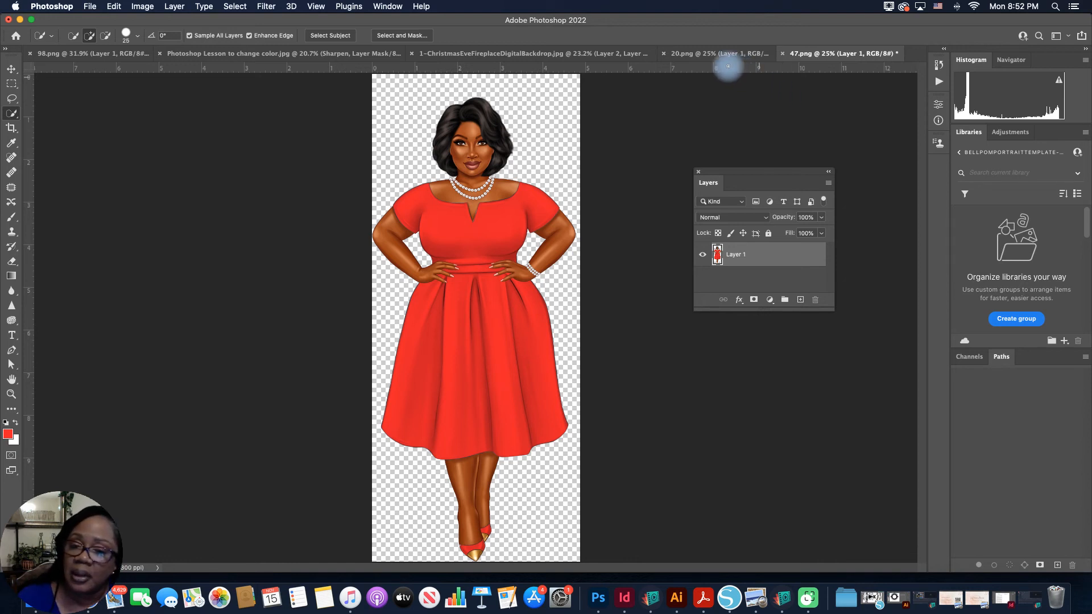
click(691, 54)
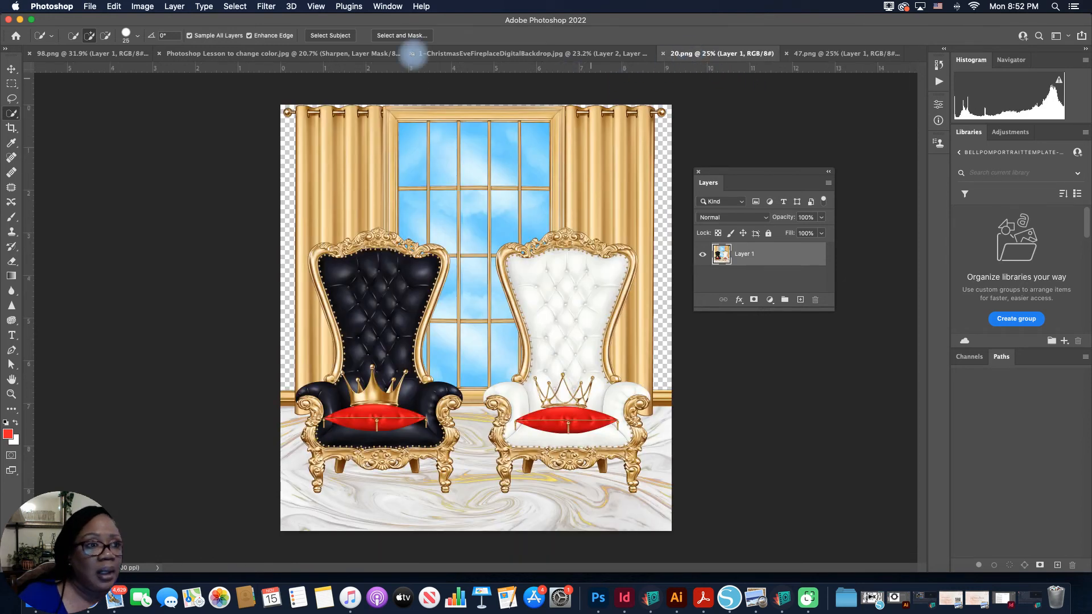
click(114, 6)
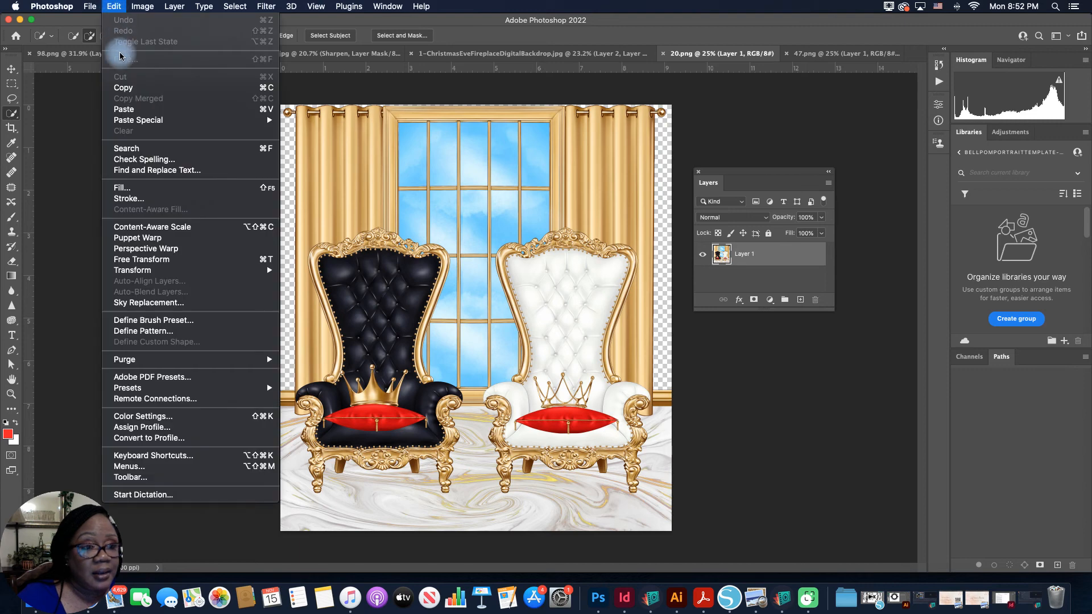
click(127, 109)
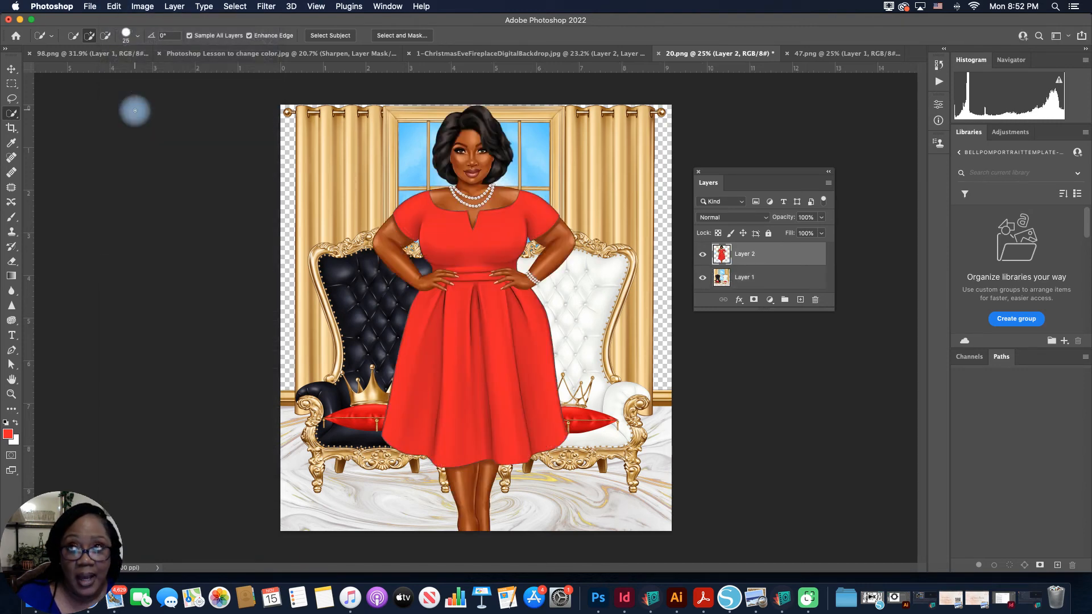
Step: Bring a second copy of the woman from 47.png into 20.png with the Move tool, placing her over the white throne
click(816, 54)
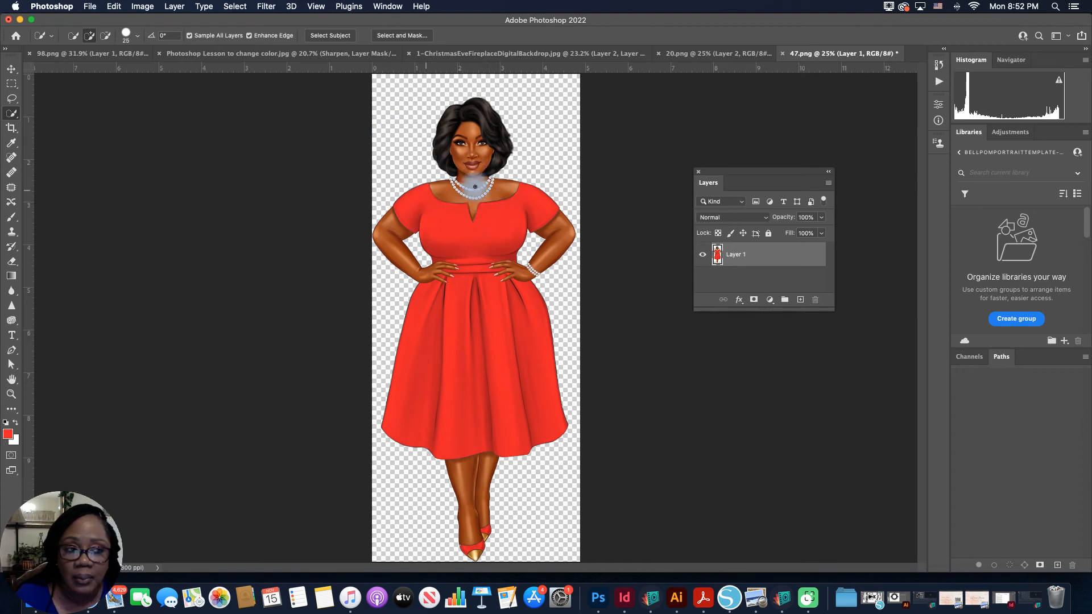
key(v)
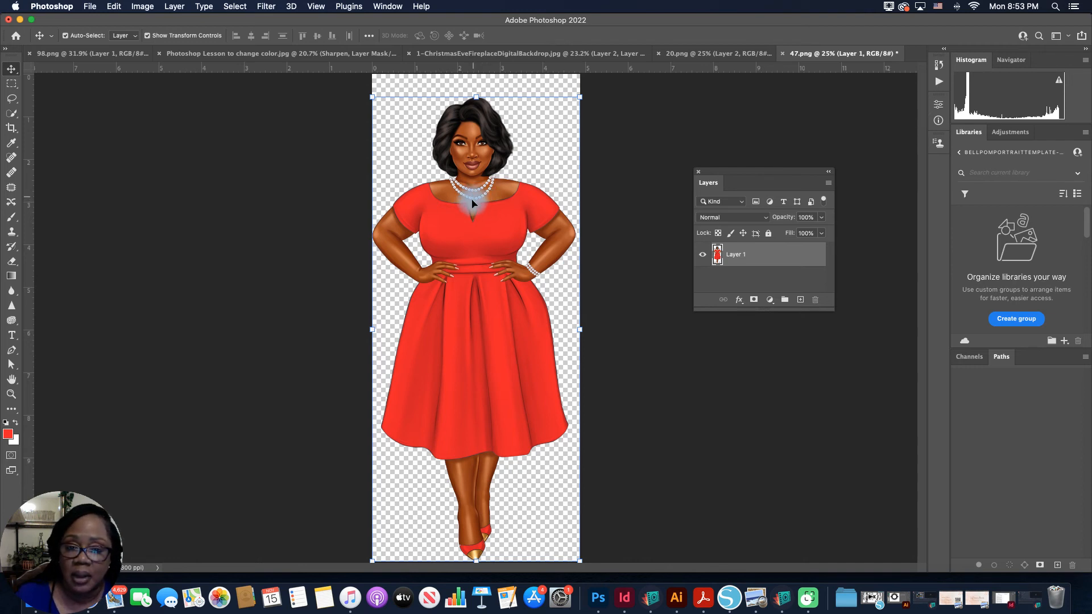
drag(468, 213, 557, 322)
drag(569, 236, 562, 254)
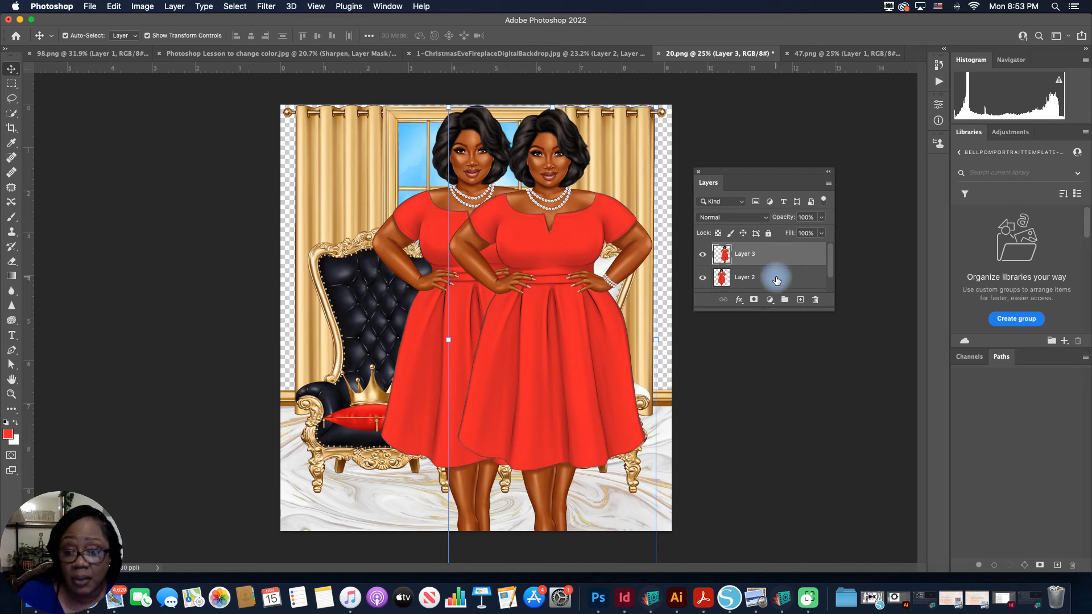
drag(541, 227, 564, 216)
Step: Move the Layer 2 woman in front of the black throne and adjust the Layer 3 copy beside her
click(777, 279)
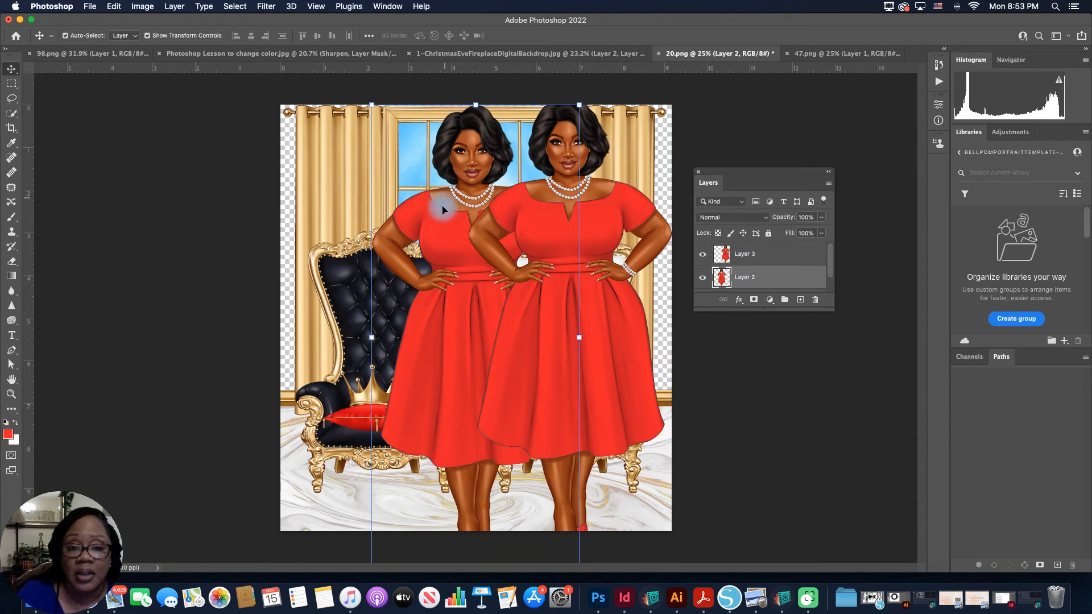
drag(433, 221, 375, 218)
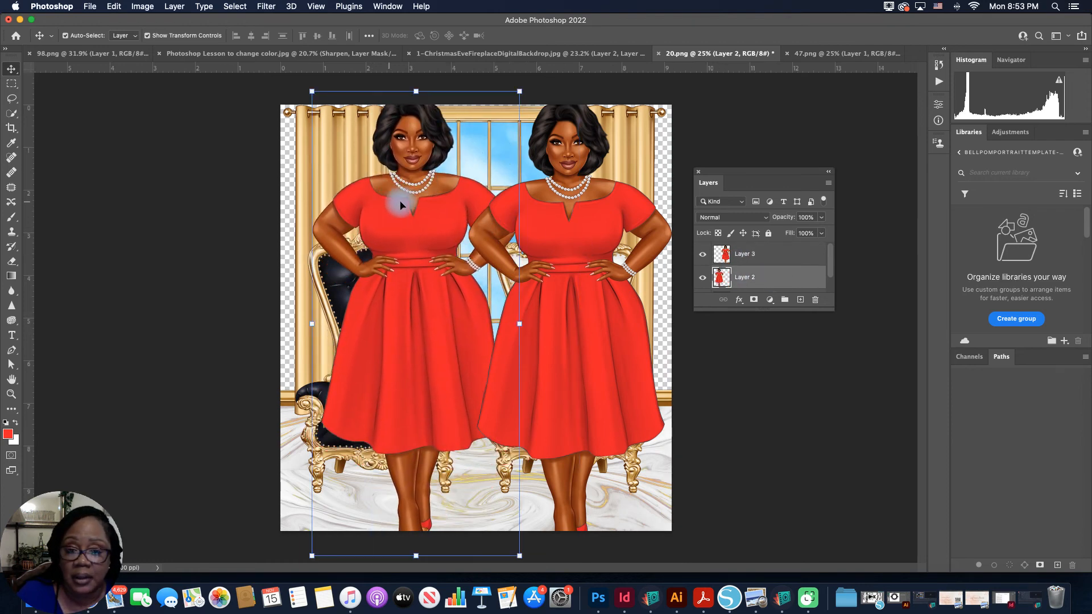
click(765, 251)
mouse_move(566, 217)
mouse_down()
mouse_move(589, 215)
mouse_move(571, 219)
mouse_up()
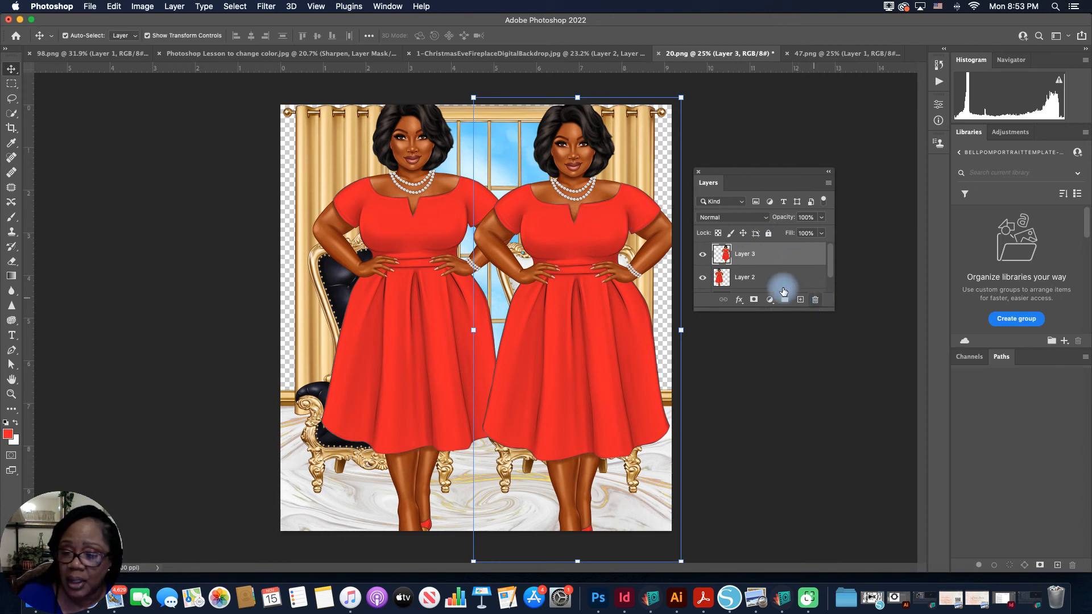
Step: Toggle Layer 3's visibility to identify the duplicate woman, and delete that layer
click(703, 254)
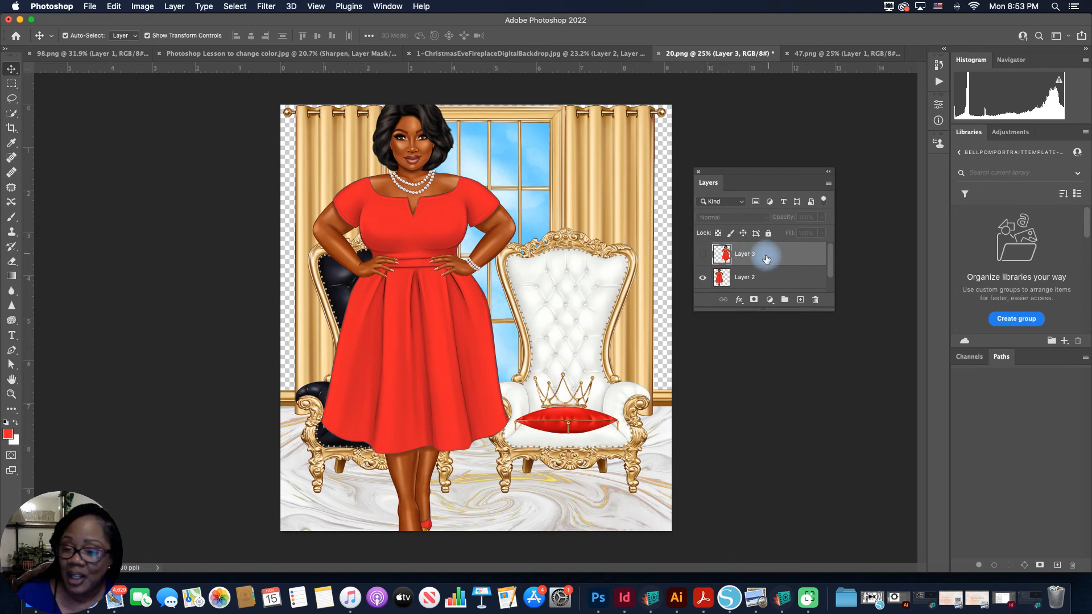
click(702, 254)
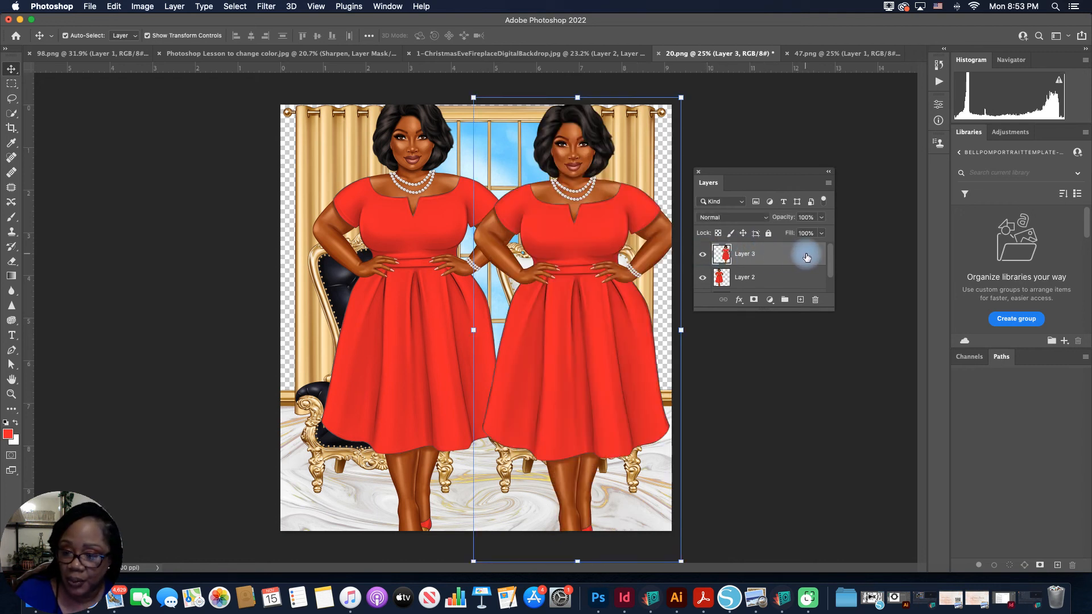
drag(804, 254, 815, 299)
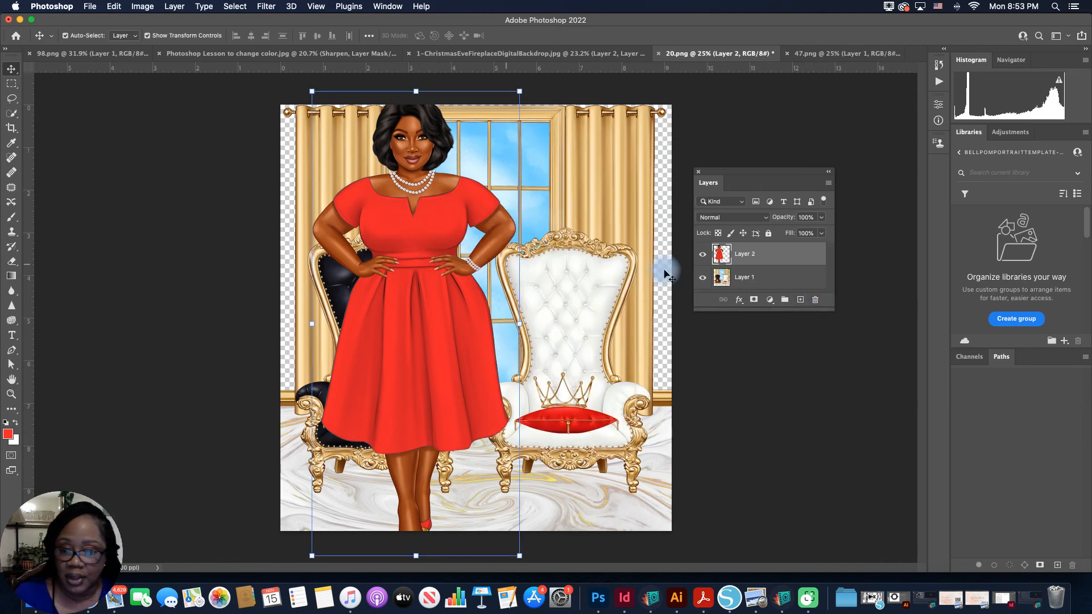
Step: Scale the Layer 2 woman to about 69% and position her standing between the two thrones
click(767, 259)
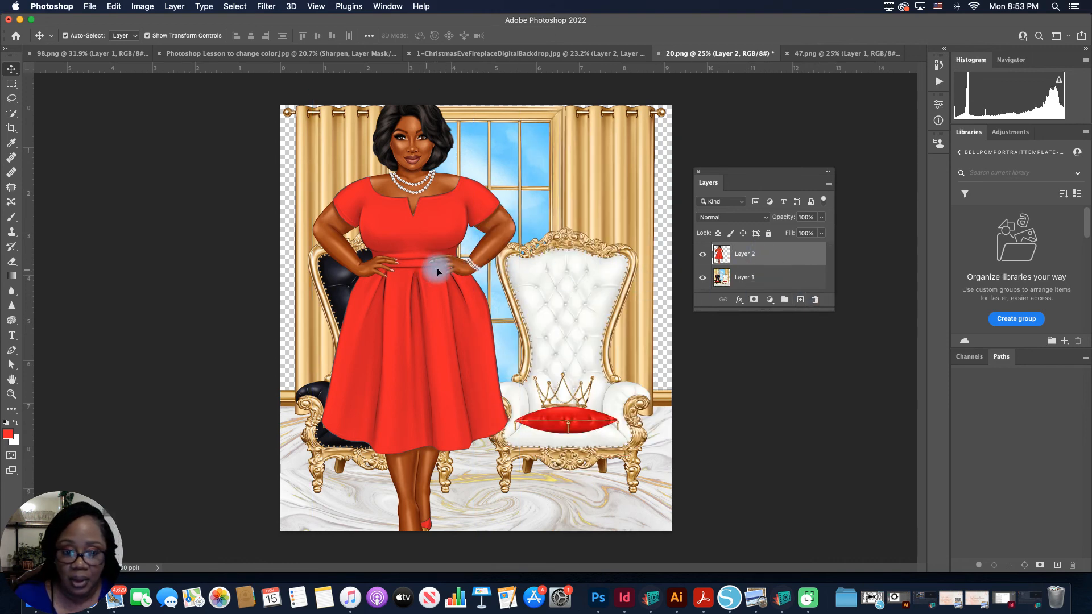
drag(452, 269, 472, 283)
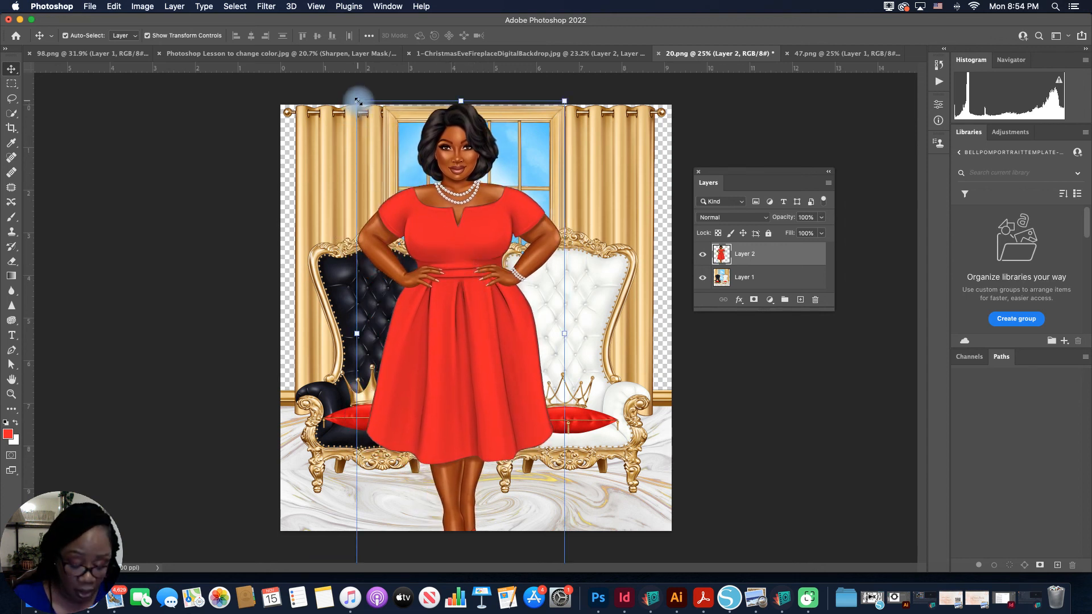
drag(357, 101, 370, 131)
drag(449, 206, 438, 172)
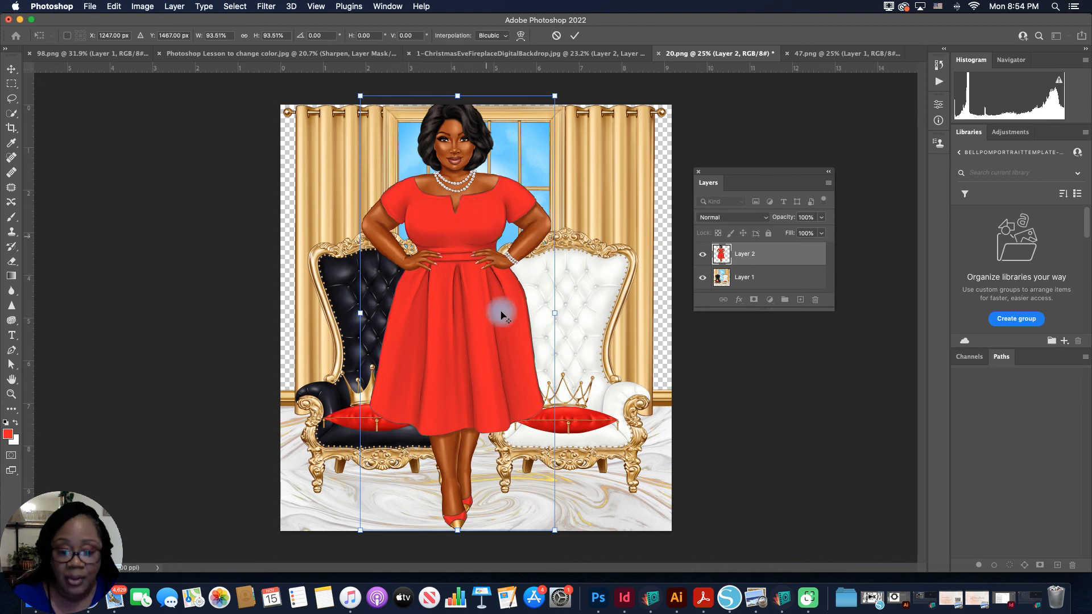
drag(556, 533, 517, 483)
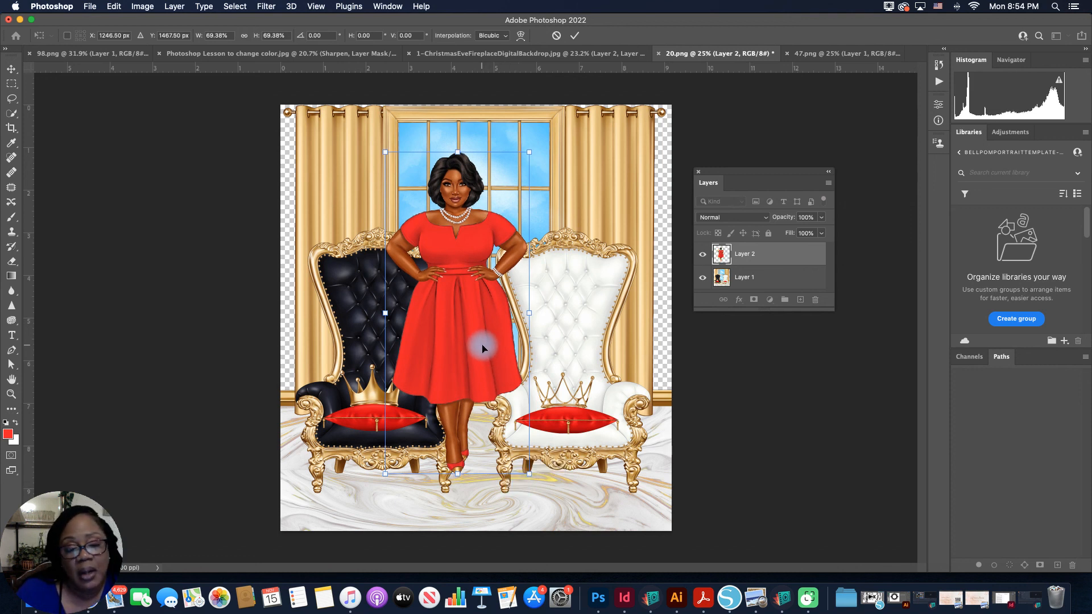
drag(484, 352, 580, 390)
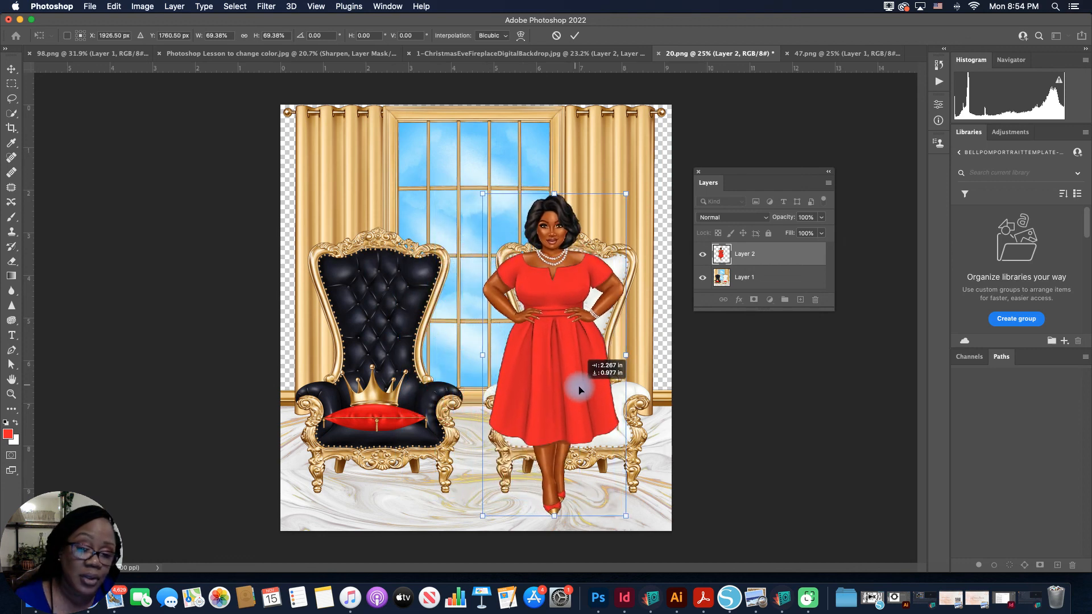
drag(580, 390, 502, 391)
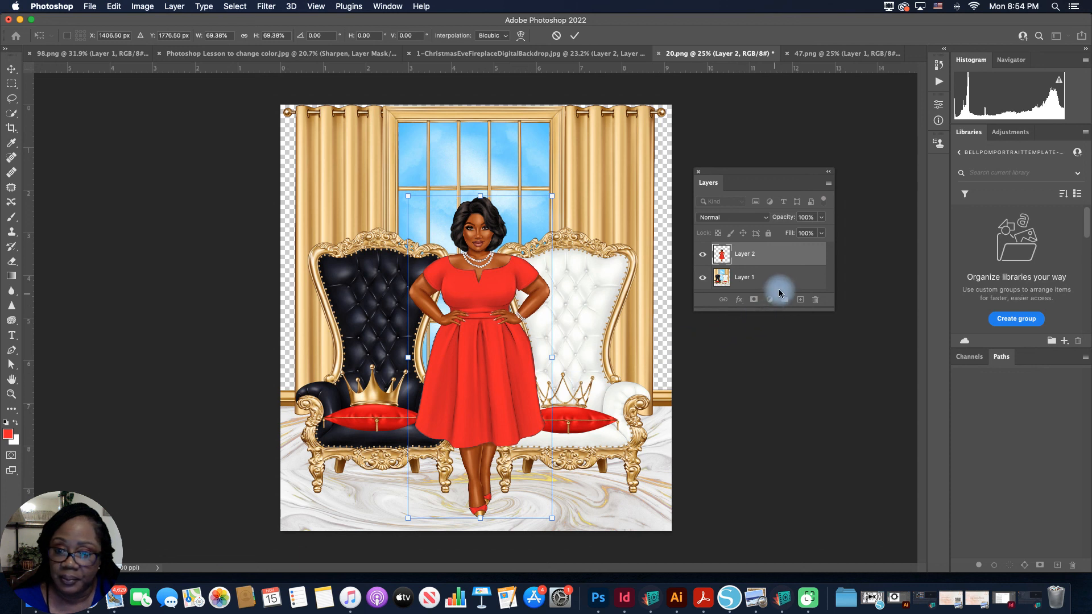